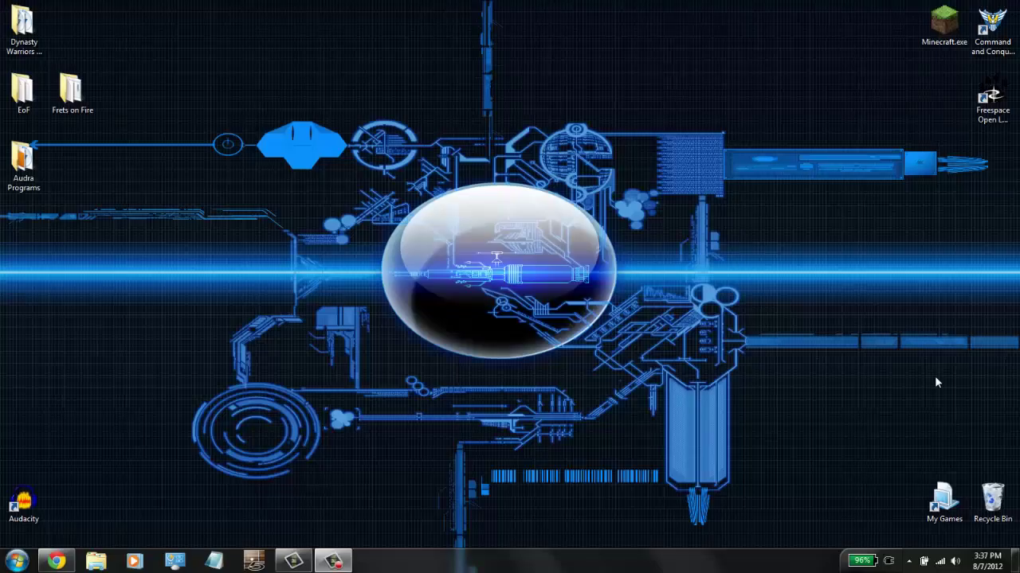
Step: Browse the game and PS2 Games folders, then check the ImgBurn website's address
double_click(22, 44)
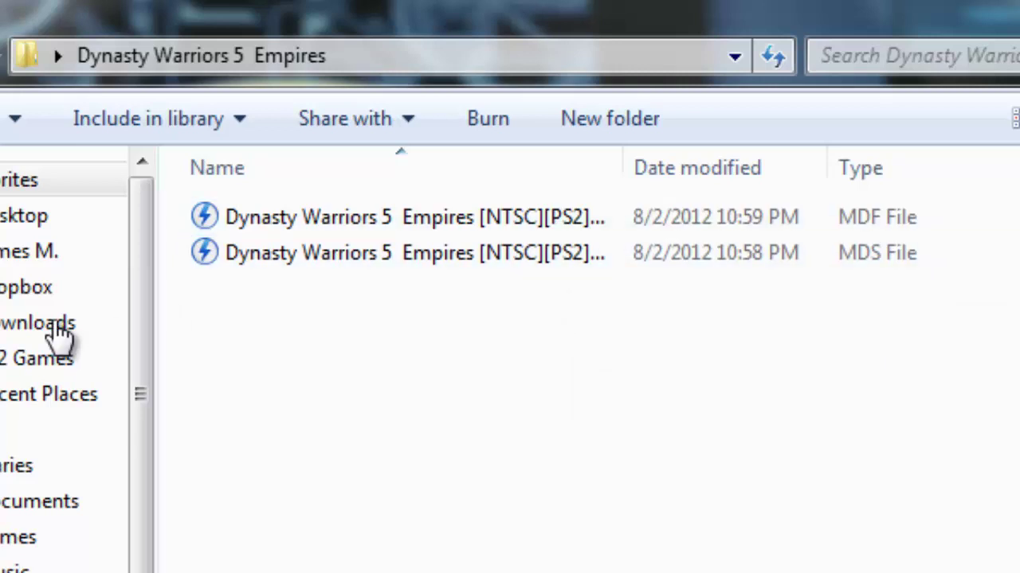
left_click(16, 360)
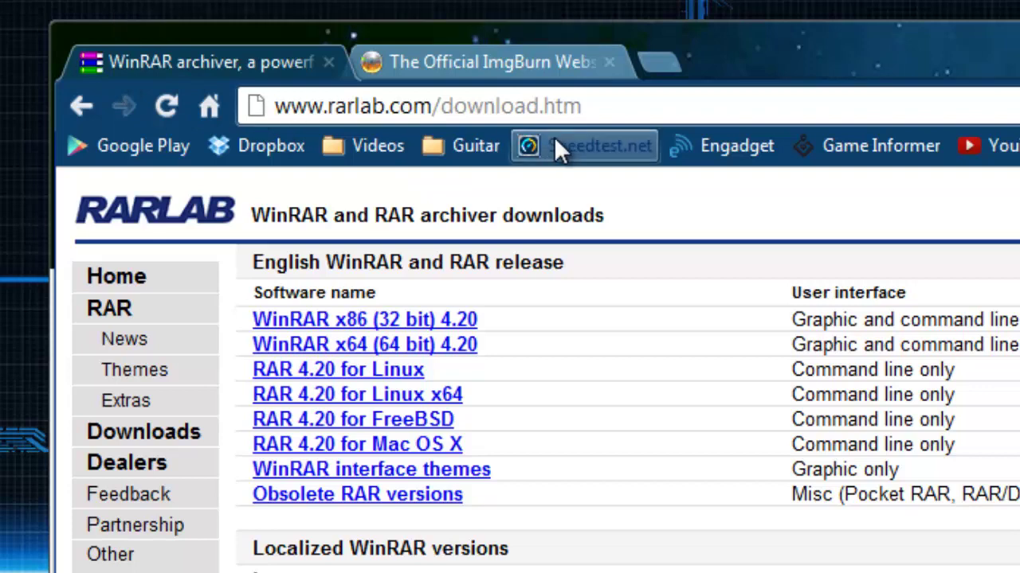
left_click(533, 62)
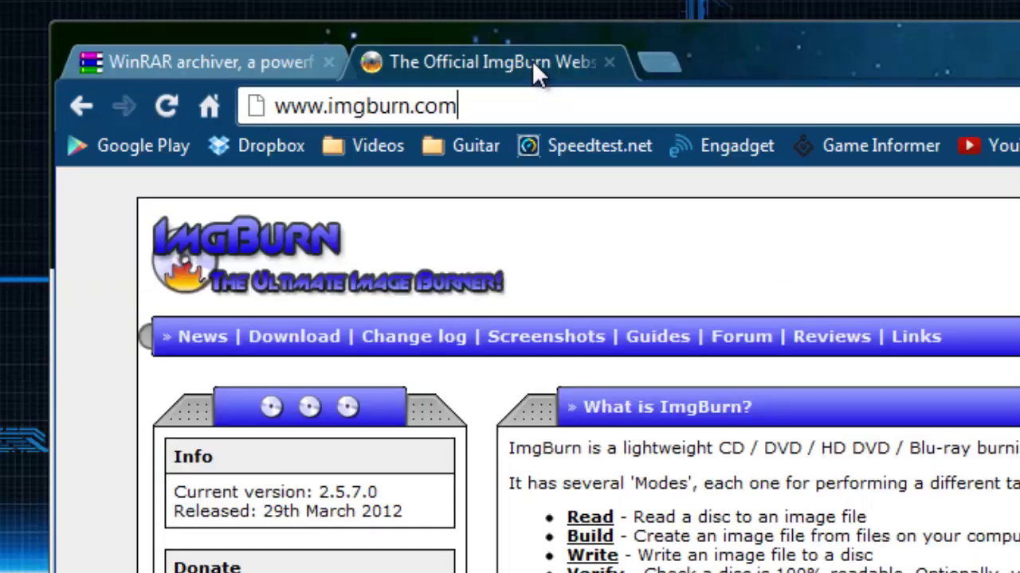
left_click(479, 106)
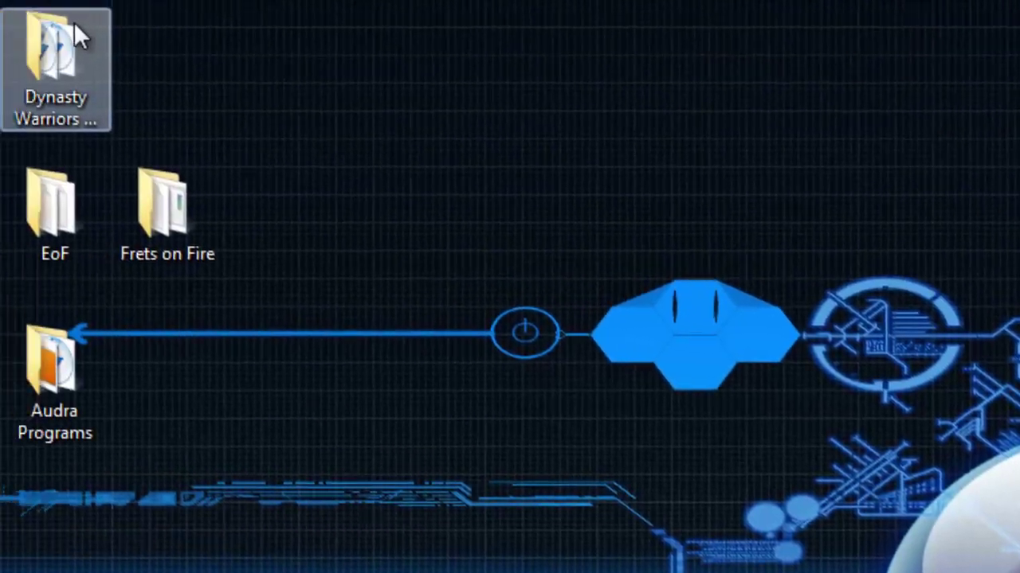
Step: Open the Dynasty Warriors folder and review the MDF file's Open with programs without choosing one
double_click(74, 22)
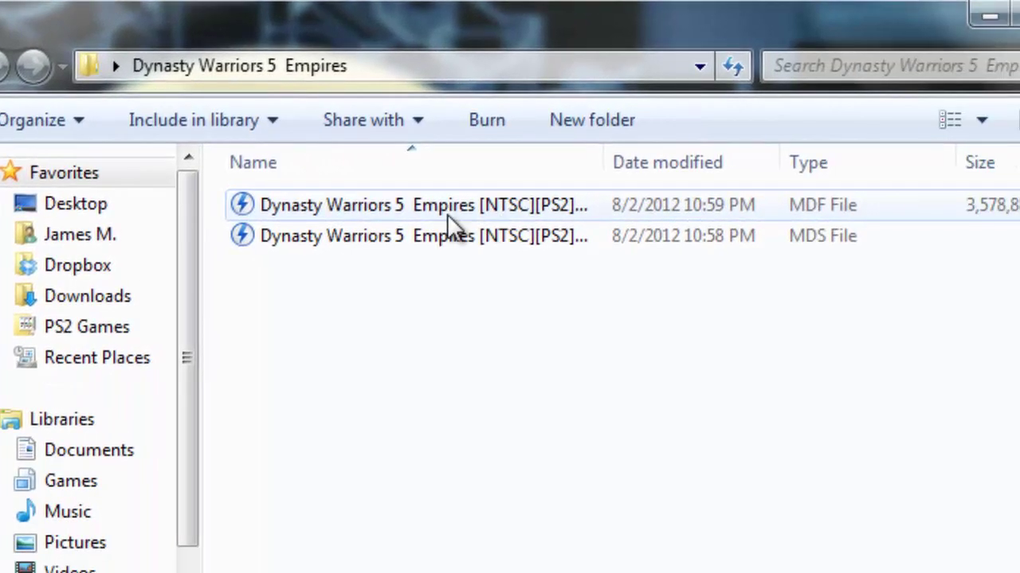
right_click(447, 213)
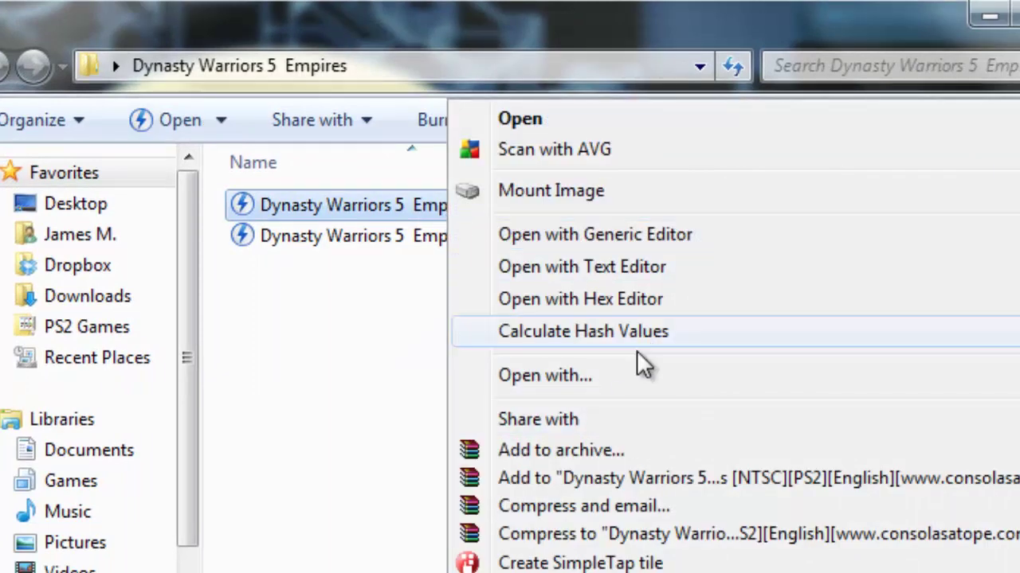
left_click(630, 375)
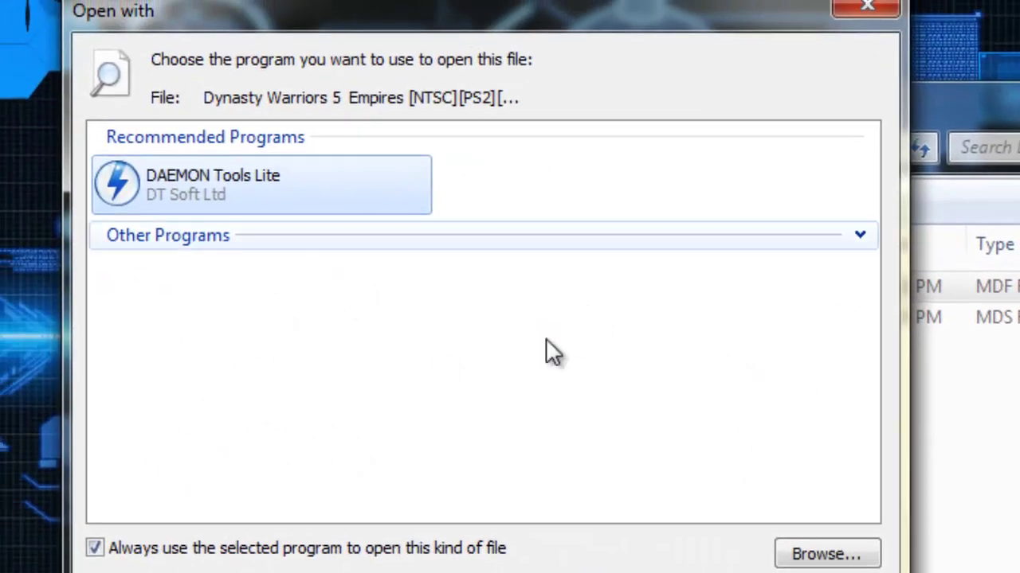
left_click(860, 237)
scroll(599, 447, "down", 5)
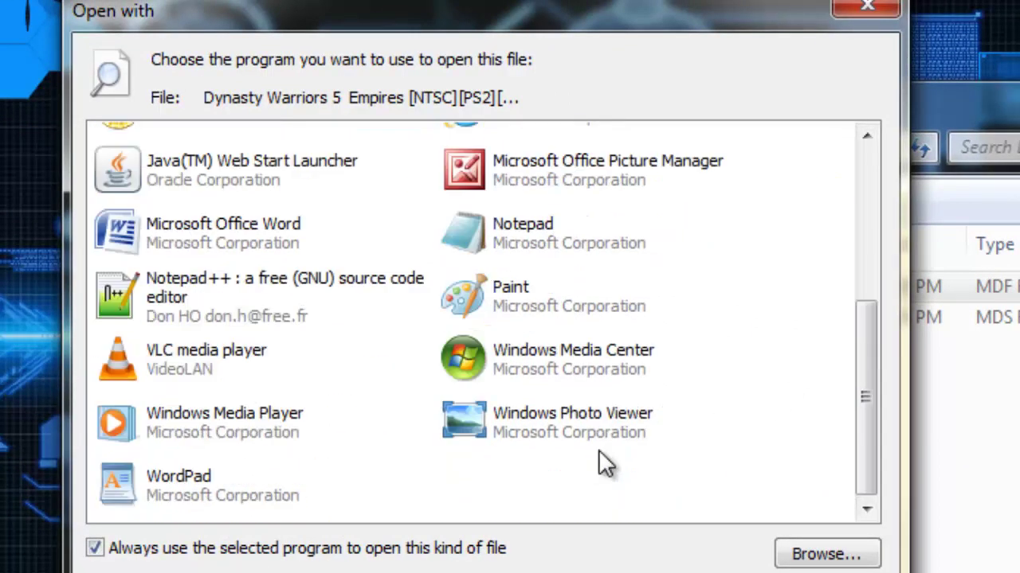
scroll(598, 448, "up", 5)
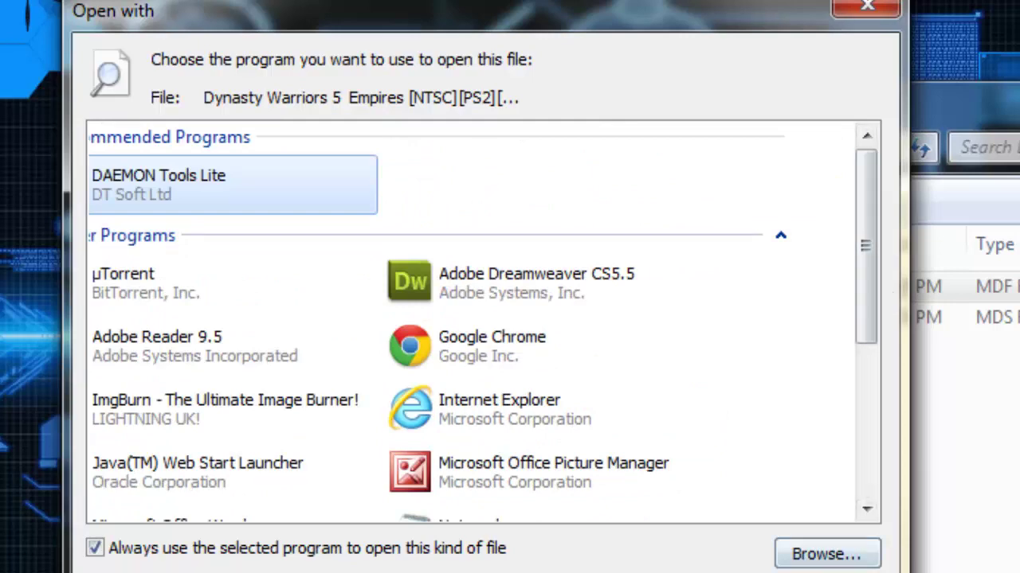
key("Escape")
Step: Launch WinRAR from the Start menu's All Programs list
left_click(45, 542)
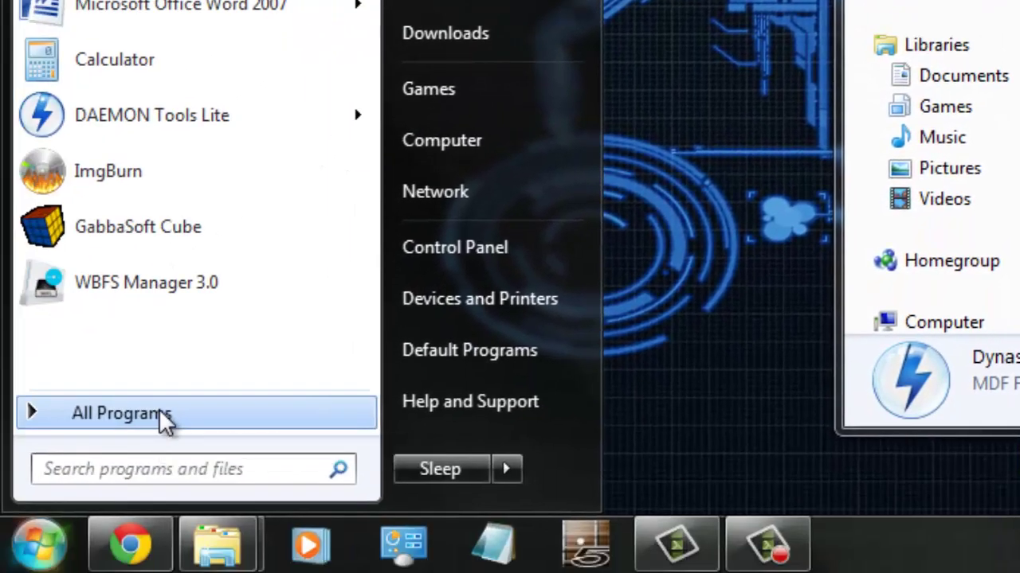
left_click(159, 416)
scroll(167, 160, "down", 6)
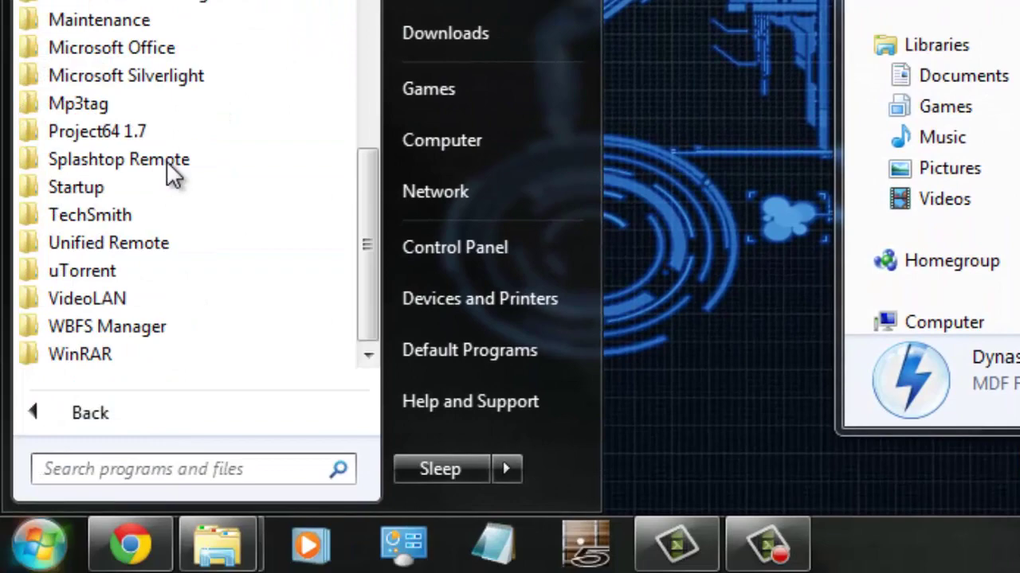
left_click(140, 355)
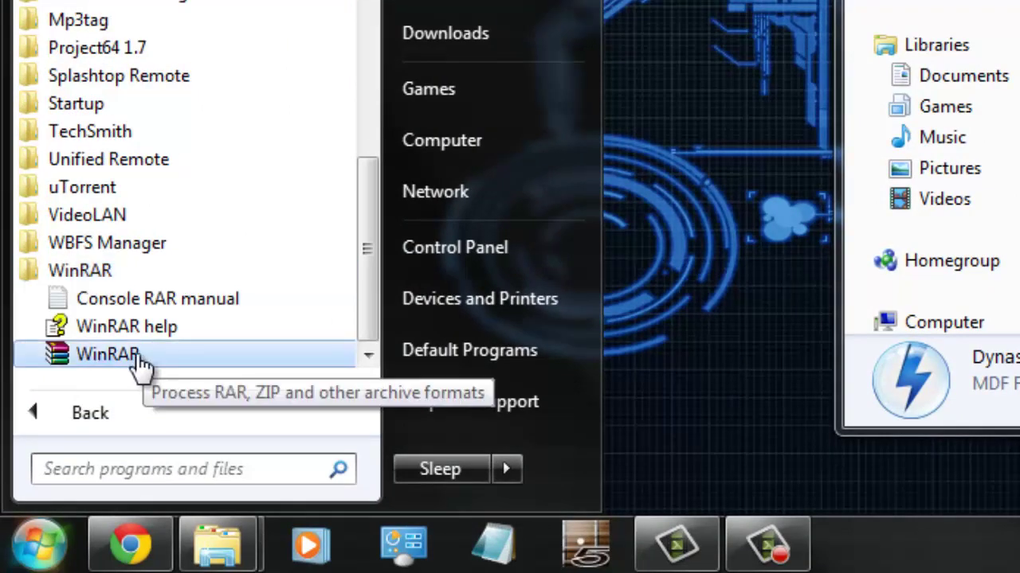
left_click(140, 356)
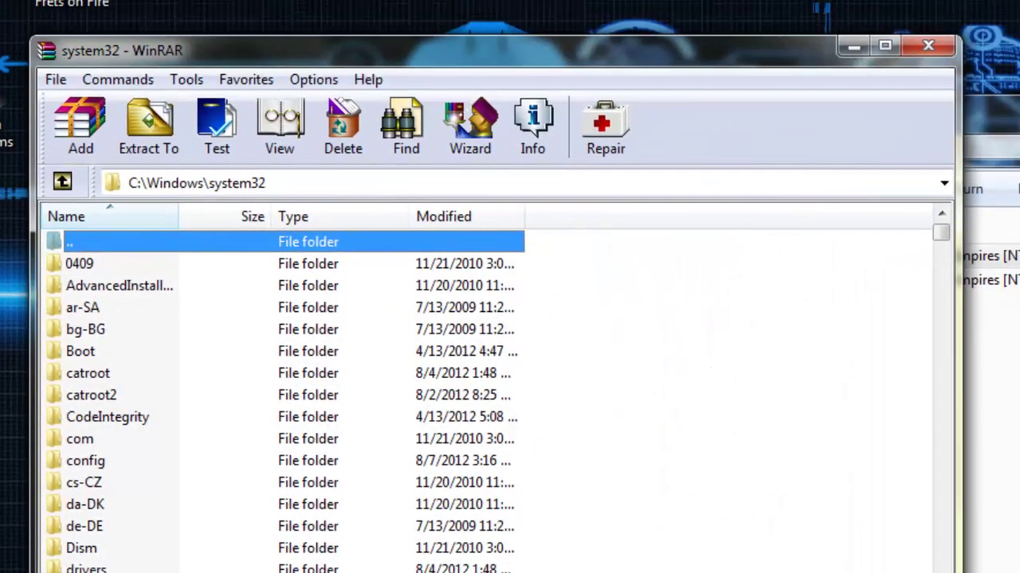
Step: Go to Desktop > Dynasty Warriors 5 Empires in WinRAR and open the .mdf image
double_click(309, 177)
left_click(308, 177)
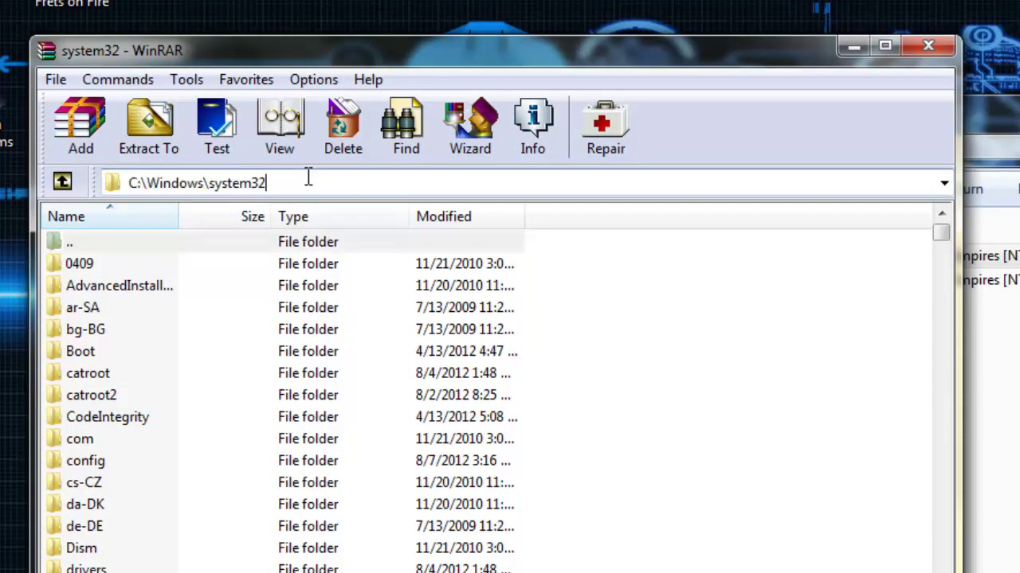
left_click(943, 183)
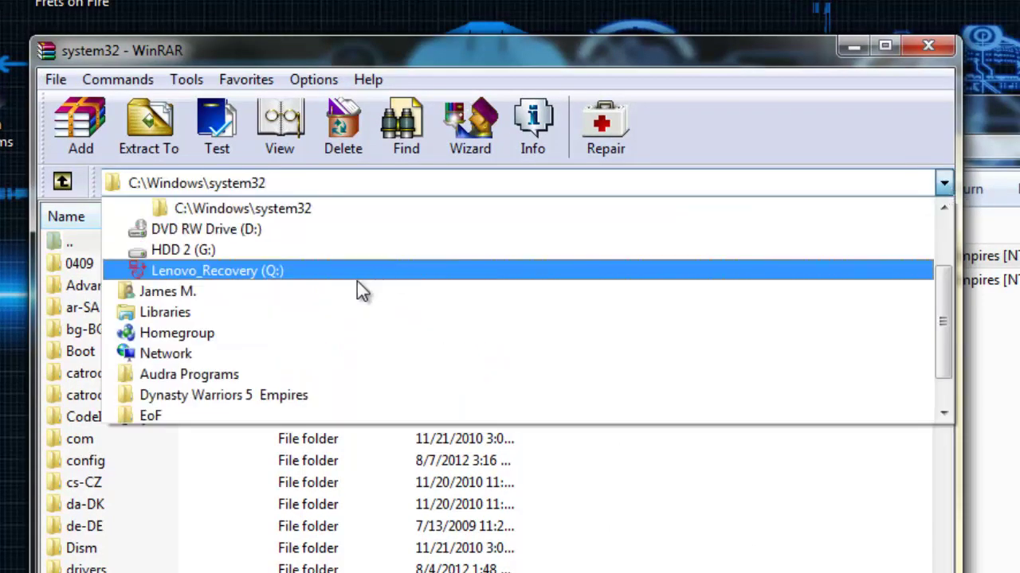
scroll(287, 315, "down", 1)
scroll(286, 315, "up", 3)
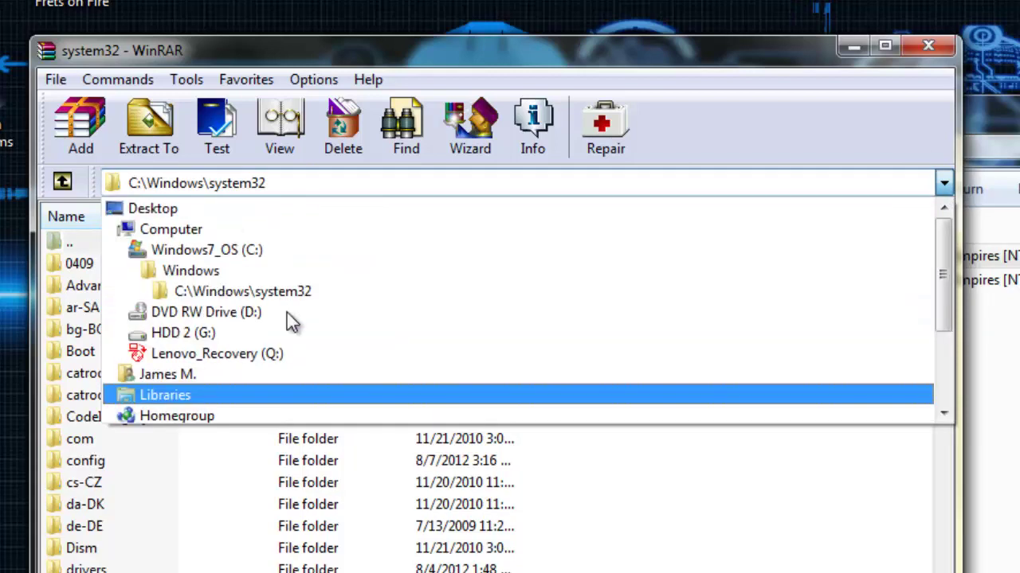
left_click(244, 210)
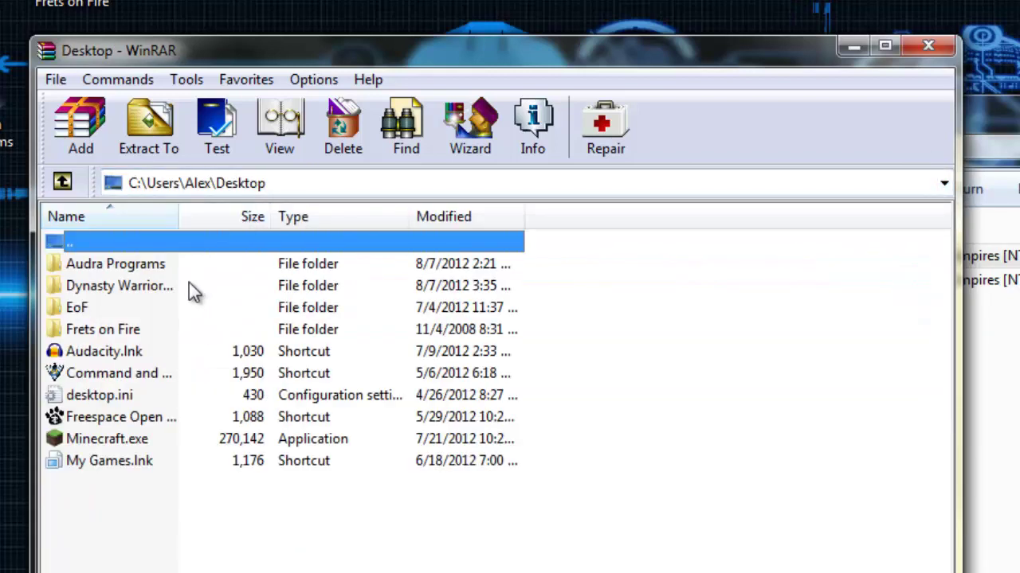
double_click(148, 293)
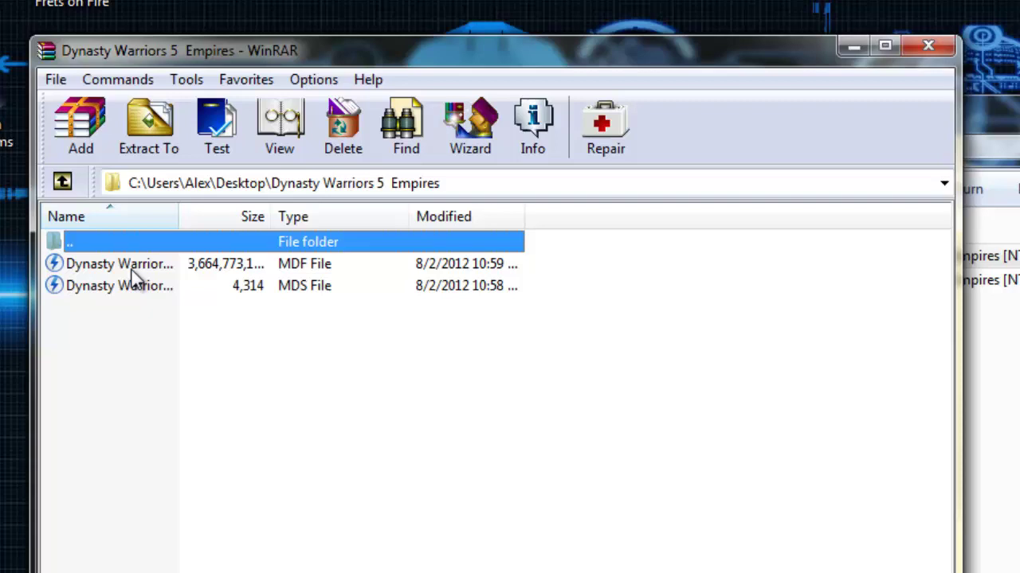
double_click(133, 271)
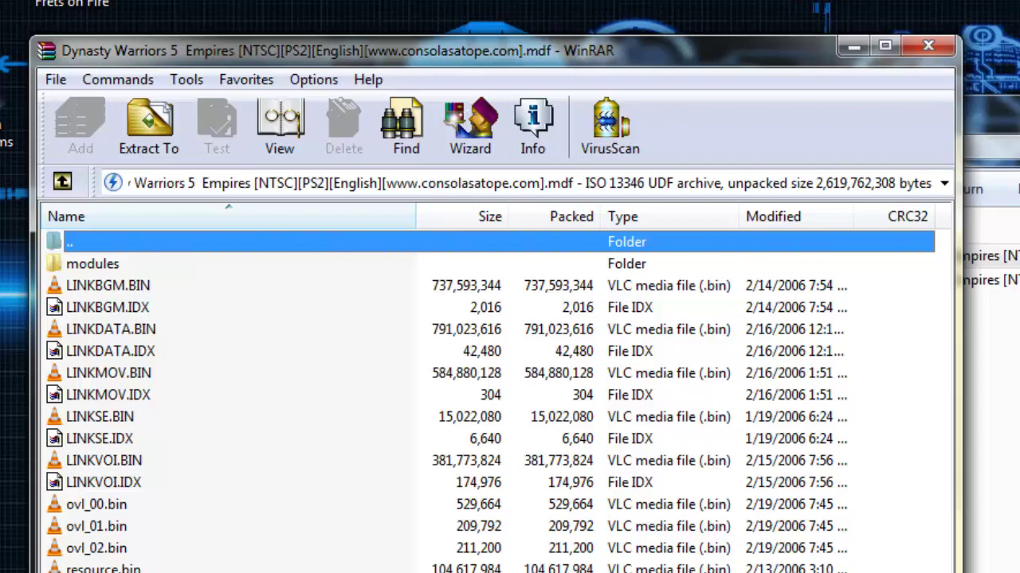
Step: Create an Iso folder in the game folder and drag all archive files from WinRAR into it
left_click(769, 96)
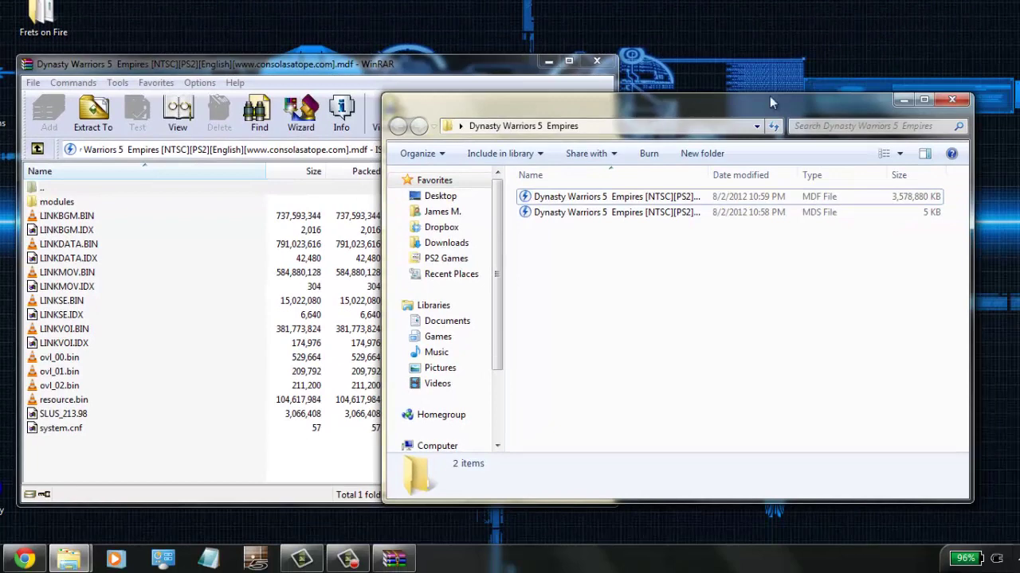
left_click_drag(769, 96, 902, 94)
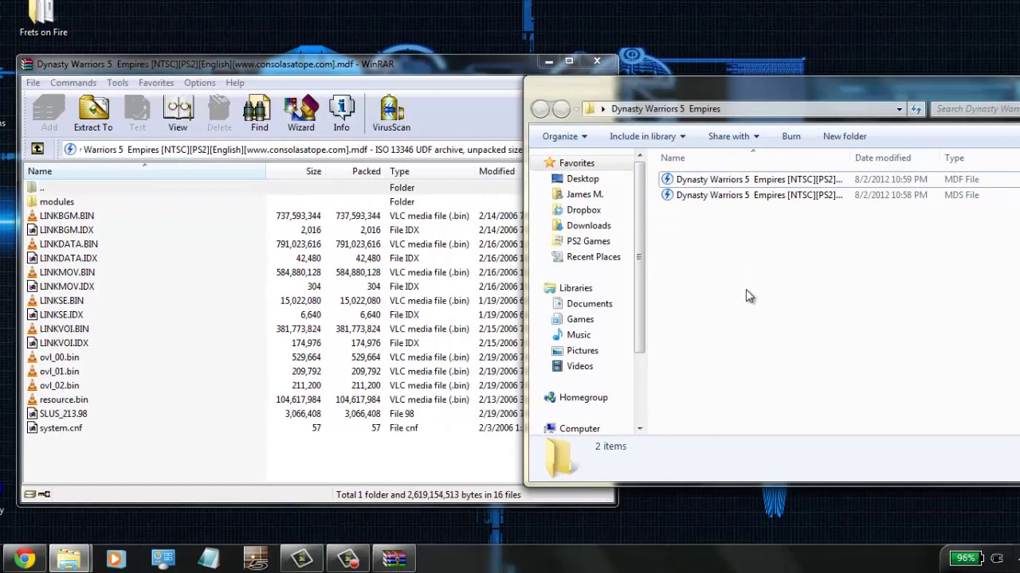
key("ctrl+shift+n")
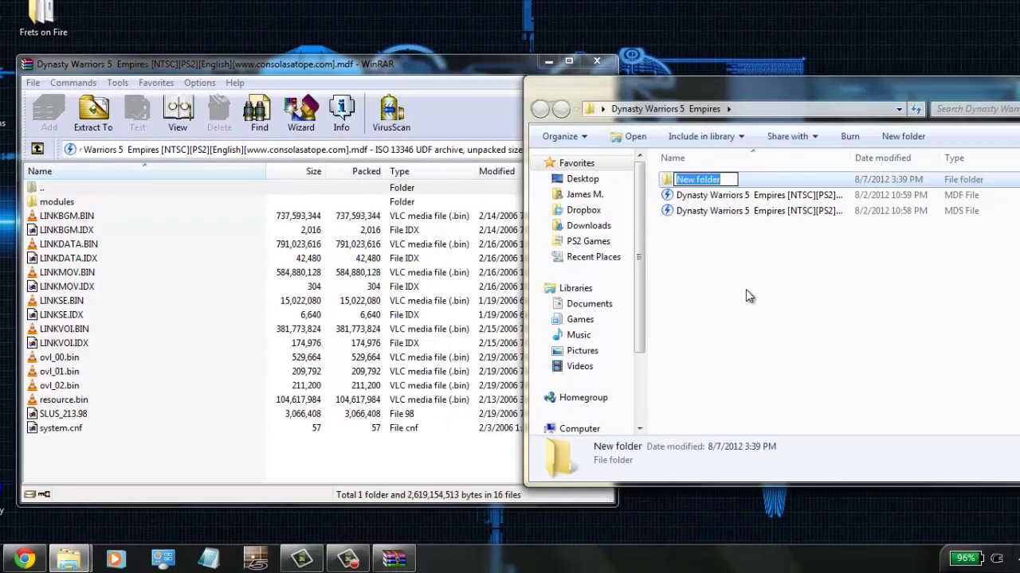
type("Iso")
key("Return")
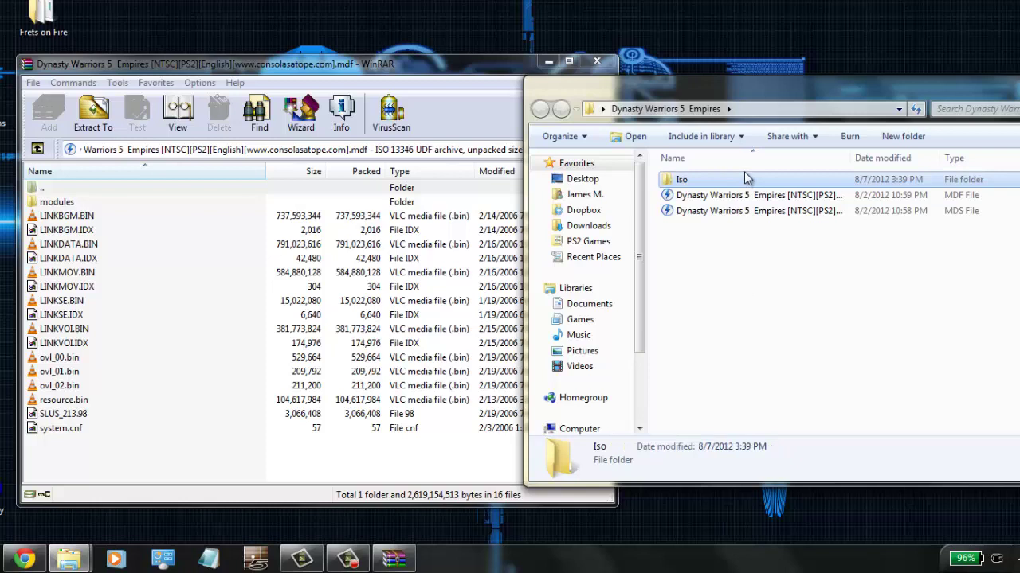
double_click(732, 185)
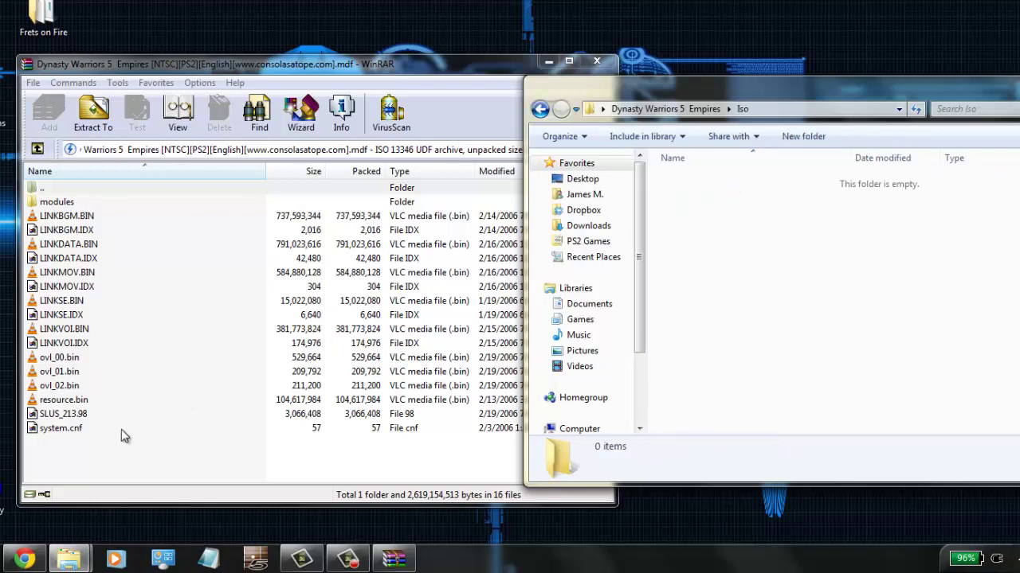
left_click_drag(104, 439, 799, 296)
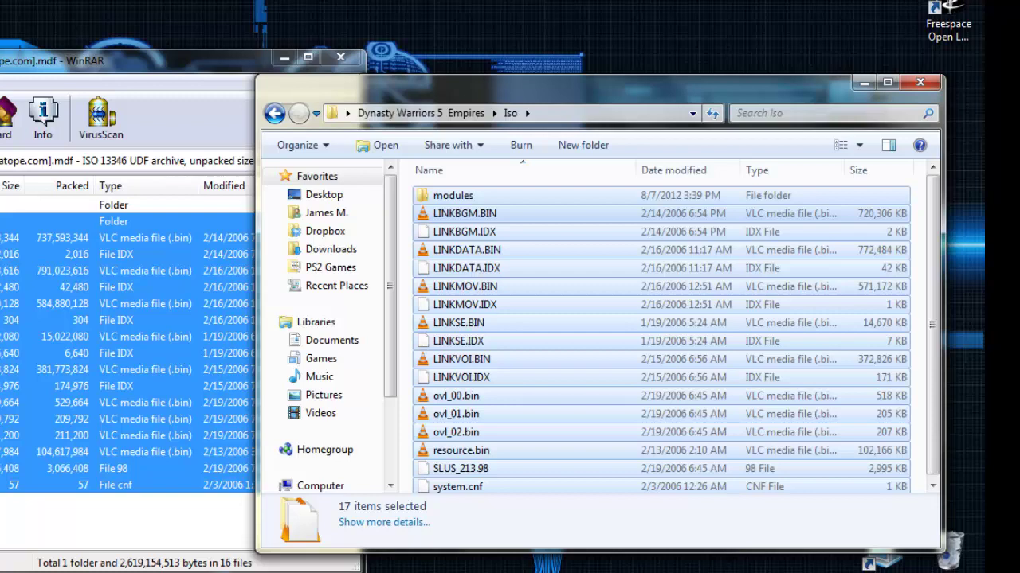
Step: Close WinRAR, reposition Explorer, and select LINKMOV.BIN among the extracted files
left_click(343, 57)
left_click_drag(393, 86, 288, 3)
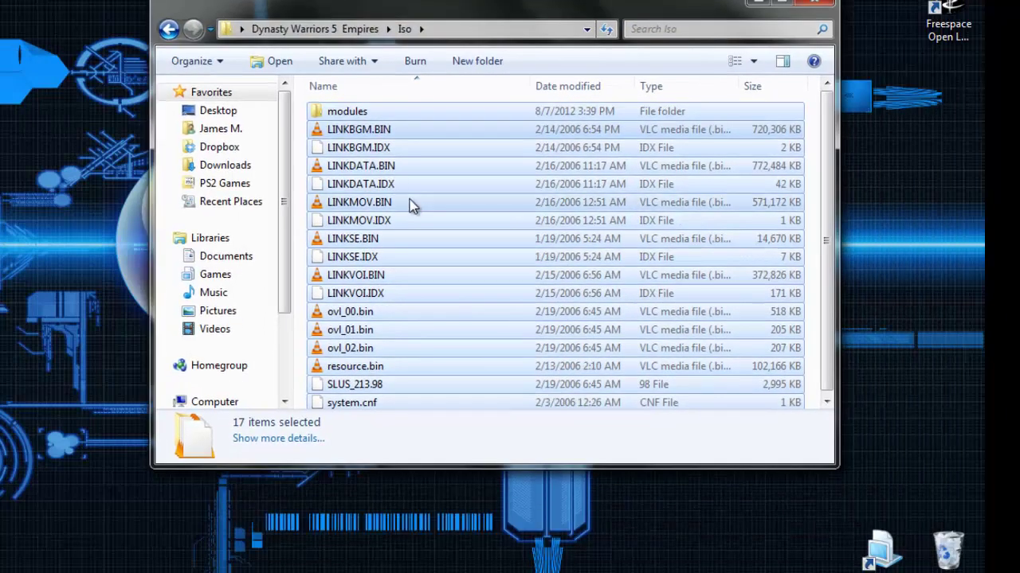
left_click(412, 205)
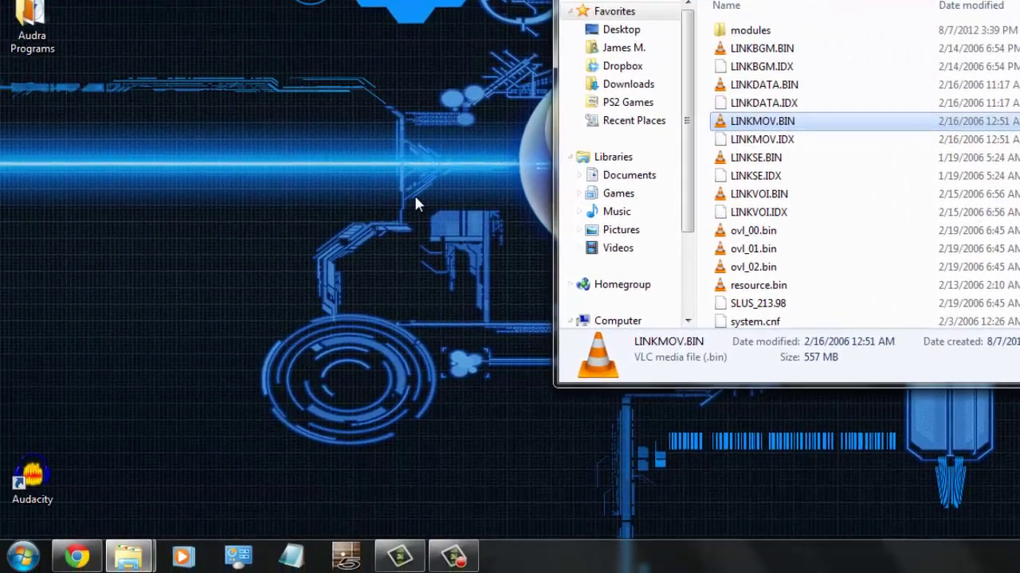
Step: Launch ImgBurn from the Start menu and pick 'Create image file from files/folders'
key("super")
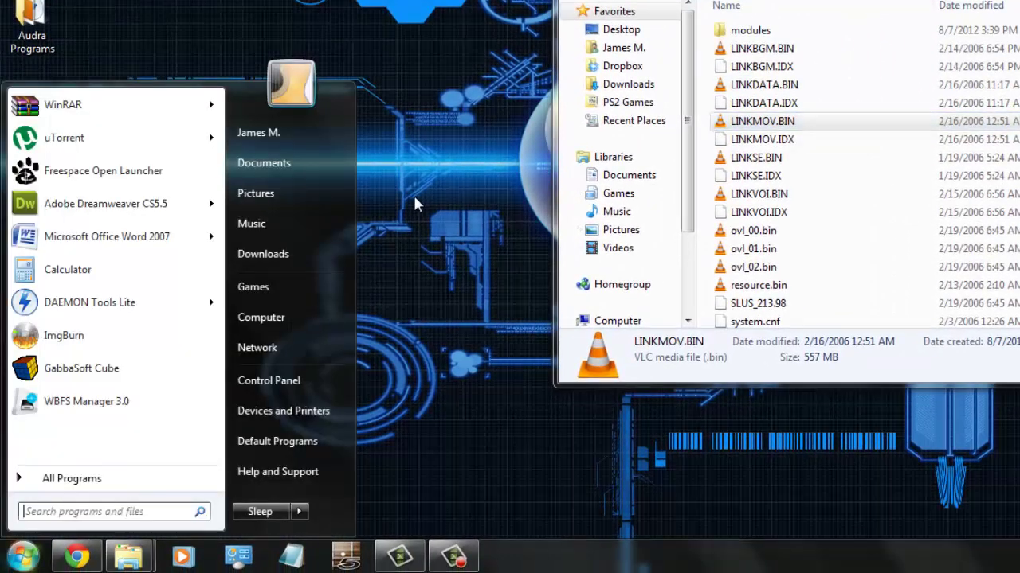
left_click(102, 343)
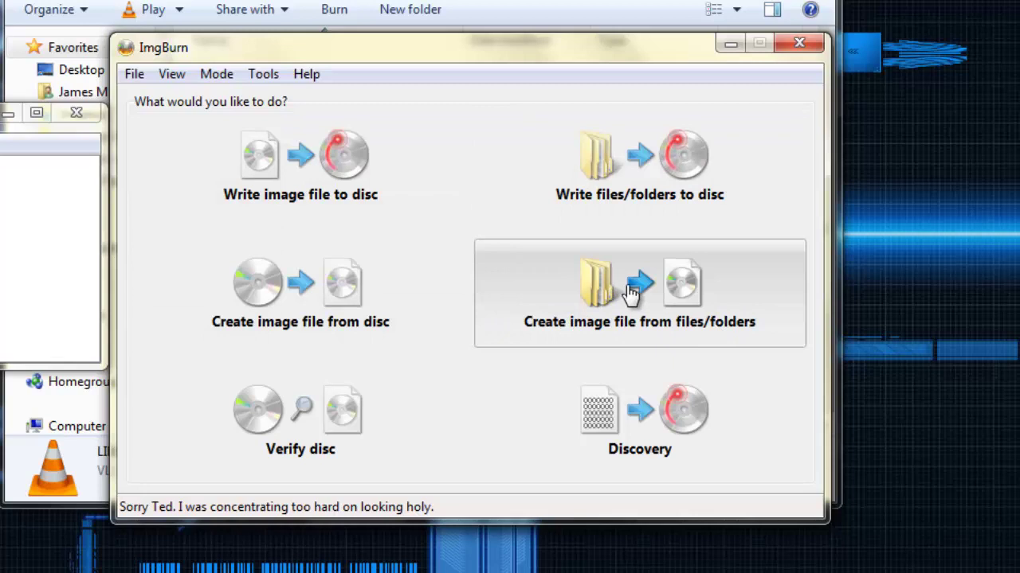
left_click(687, 295)
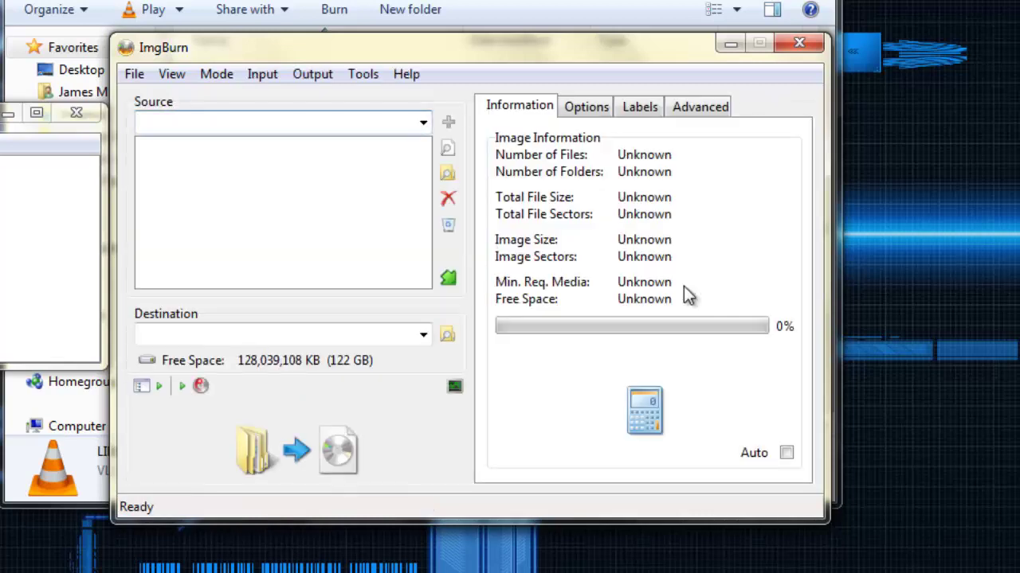
Step: Browse to Desktop > Dynasty Warriors 5 Empires and select the Iso folder as the source
left_click(446, 176)
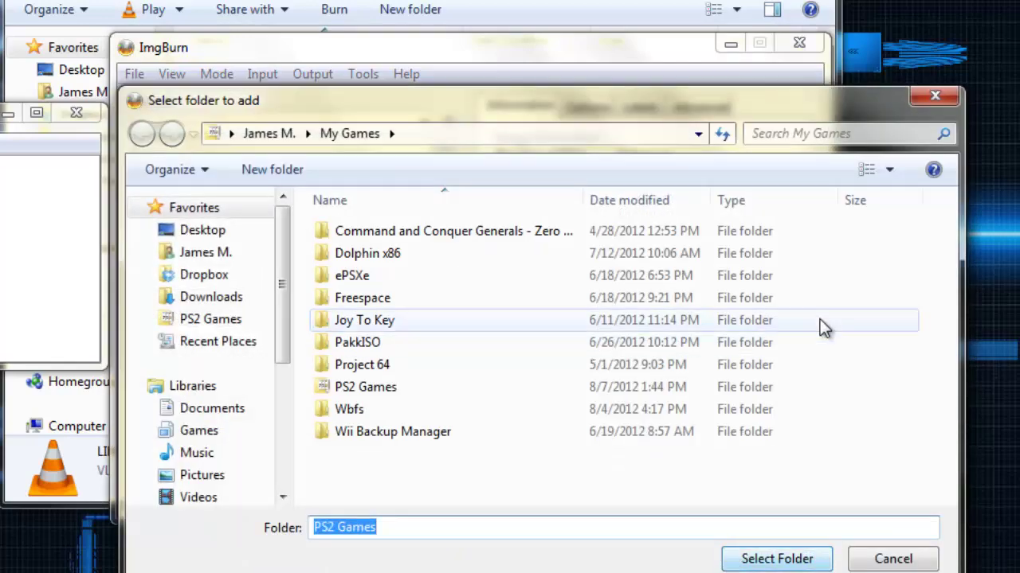
left_click(212, 231)
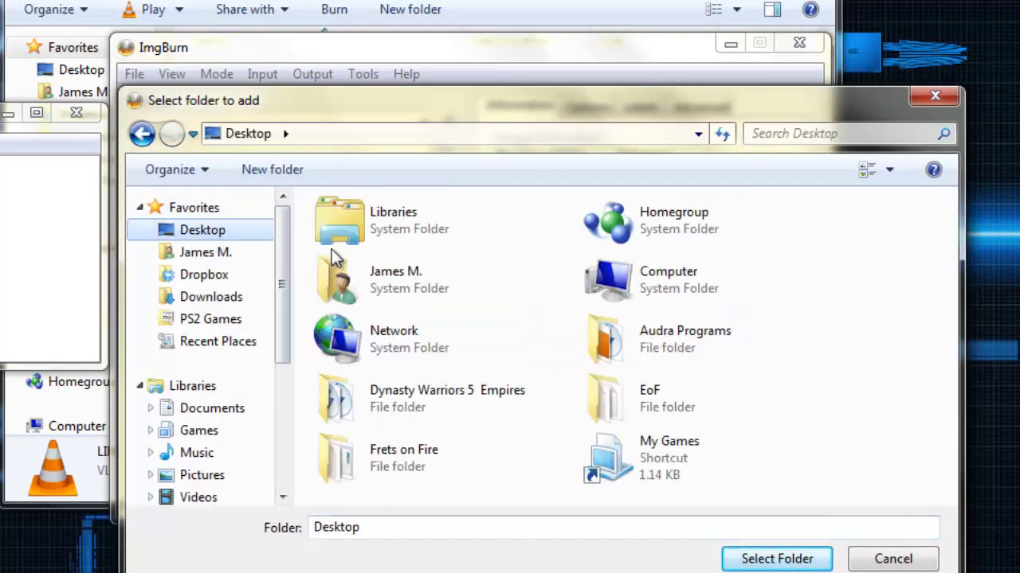
double_click(440, 408)
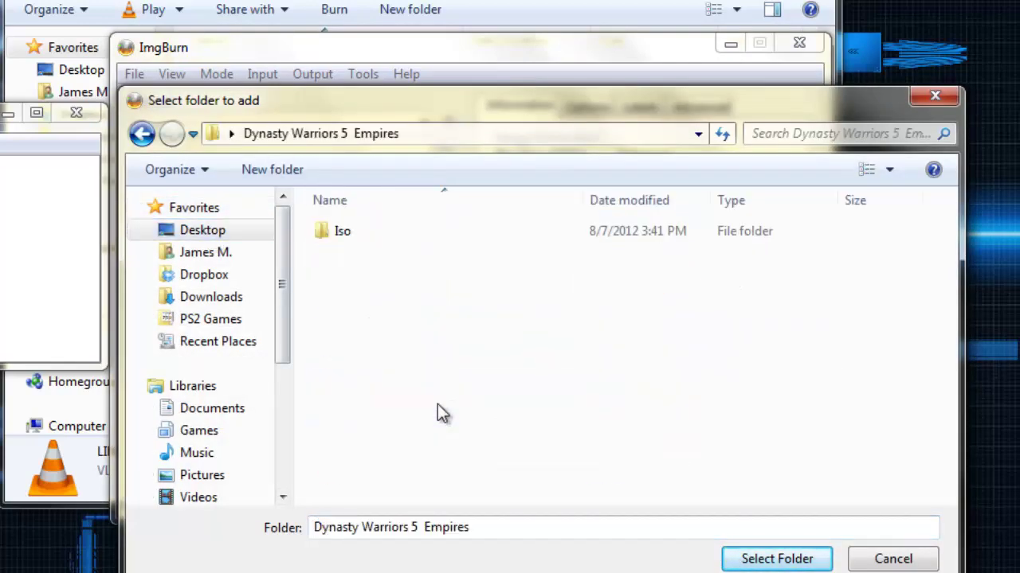
left_click(401, 237)
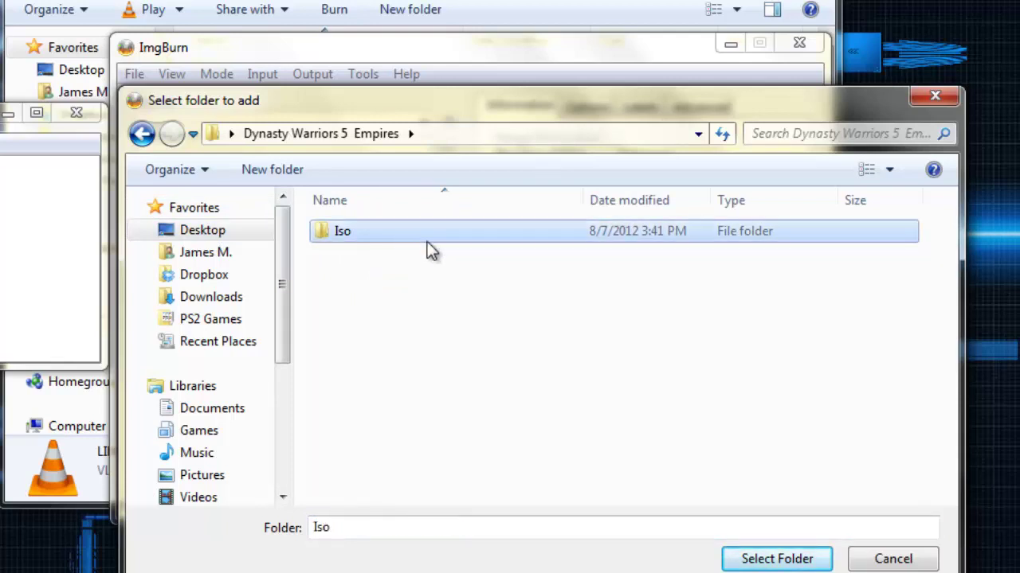
double_click(404, 232)
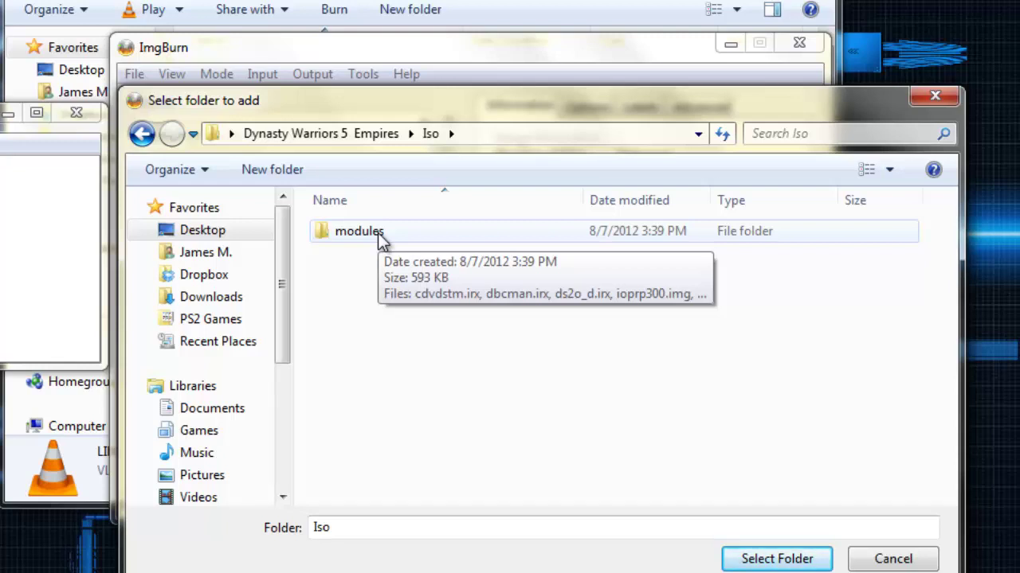
left_click(335, 133)
left_click(347, 231)
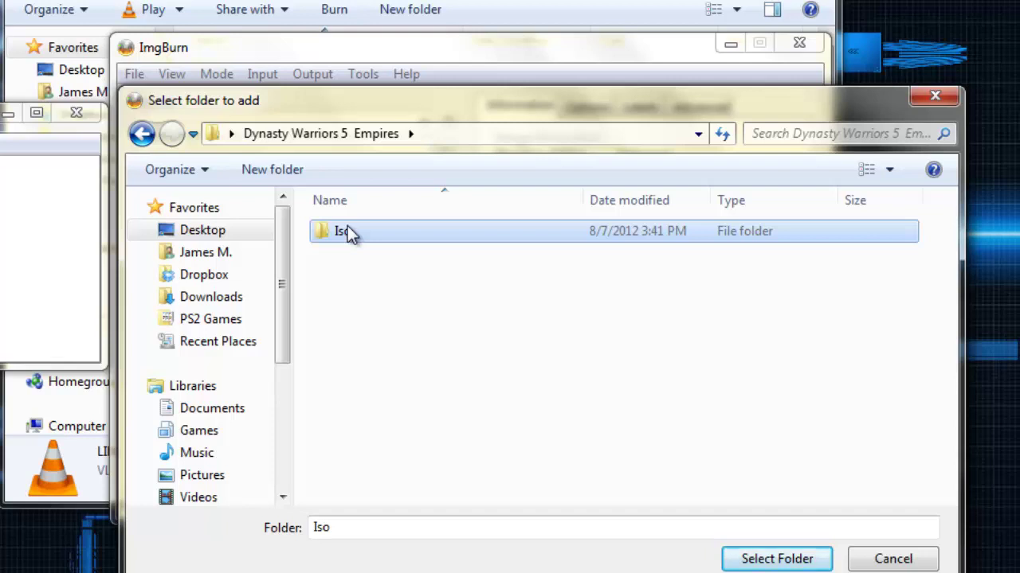
left_click(777, 560)
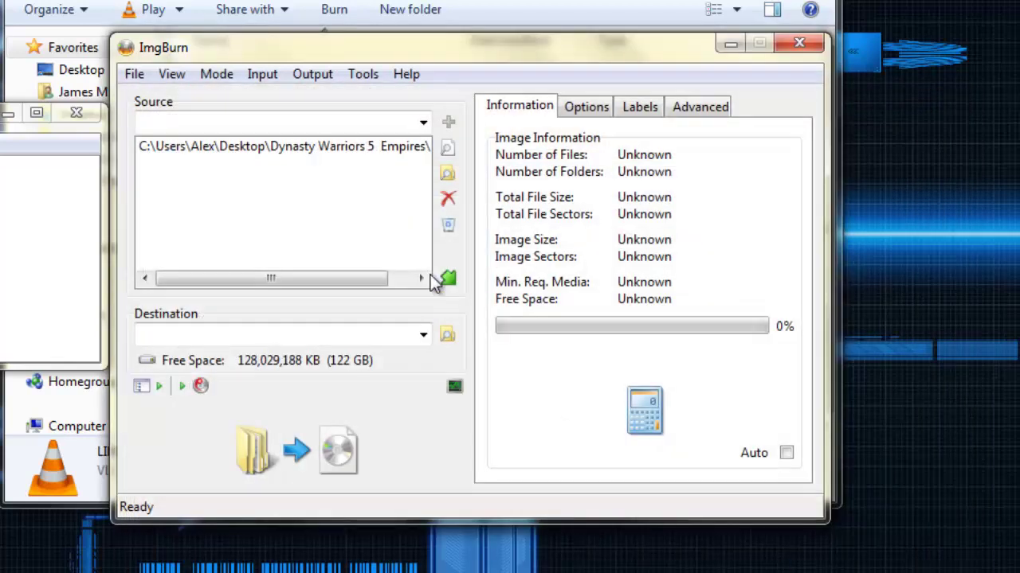
Step: On the Labels tab, enter DW5EMPIRES as the ISO9660 volume label
left_click(641, 107)
left_click(617, 156)
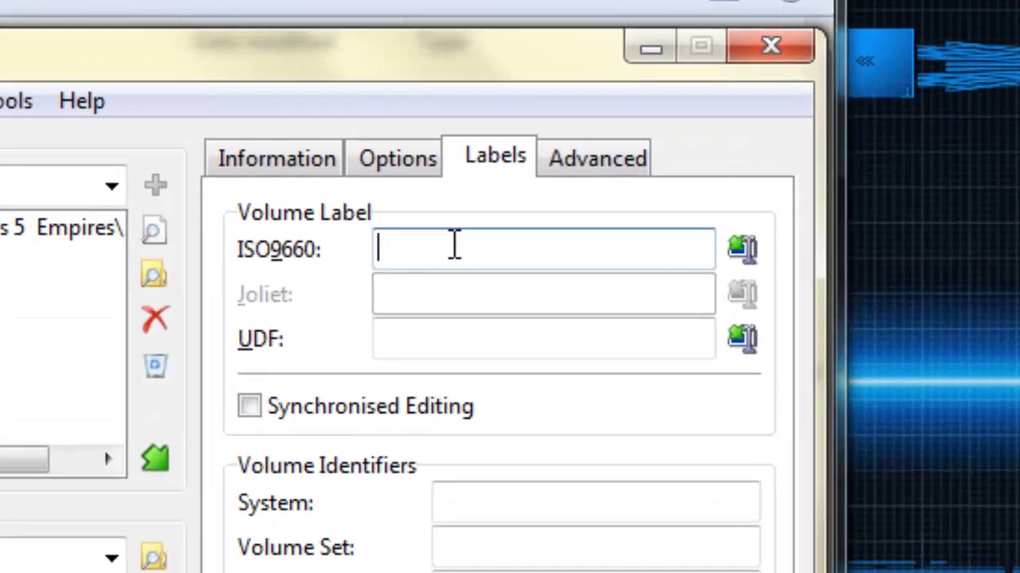
left_click(440, 344)
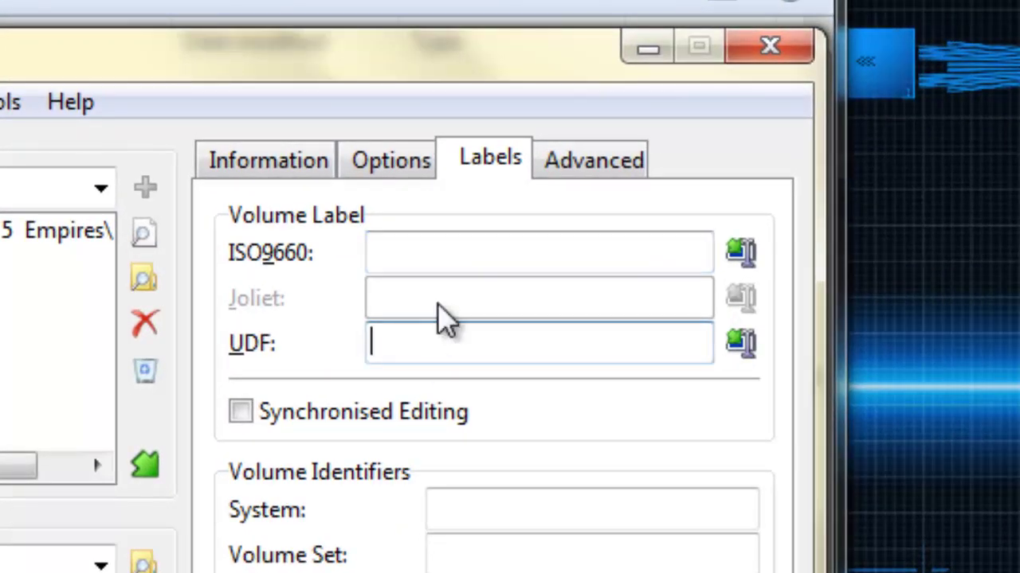
left_click(437, 252)
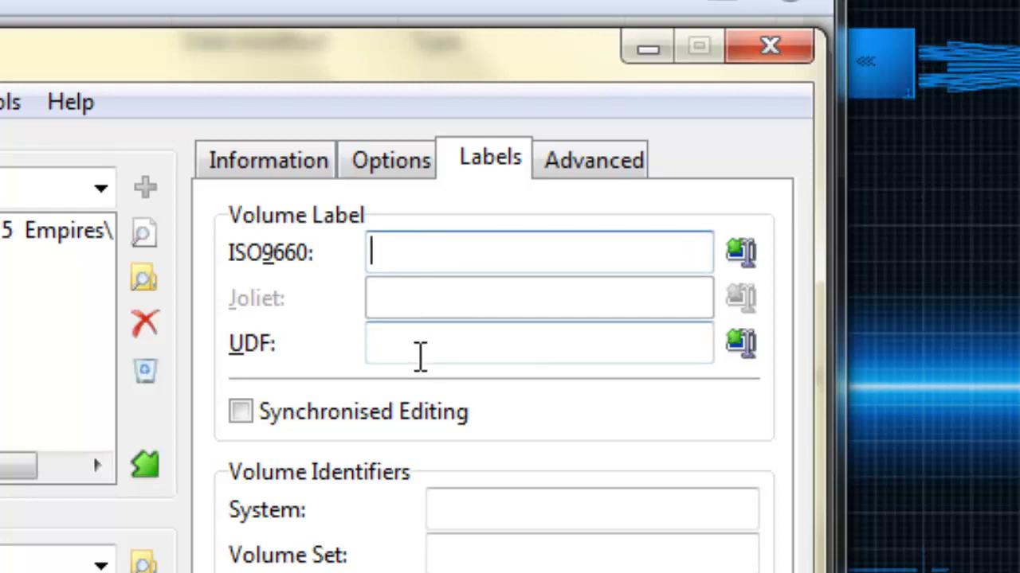
left_click(419, 354)
left_click(437, 258)
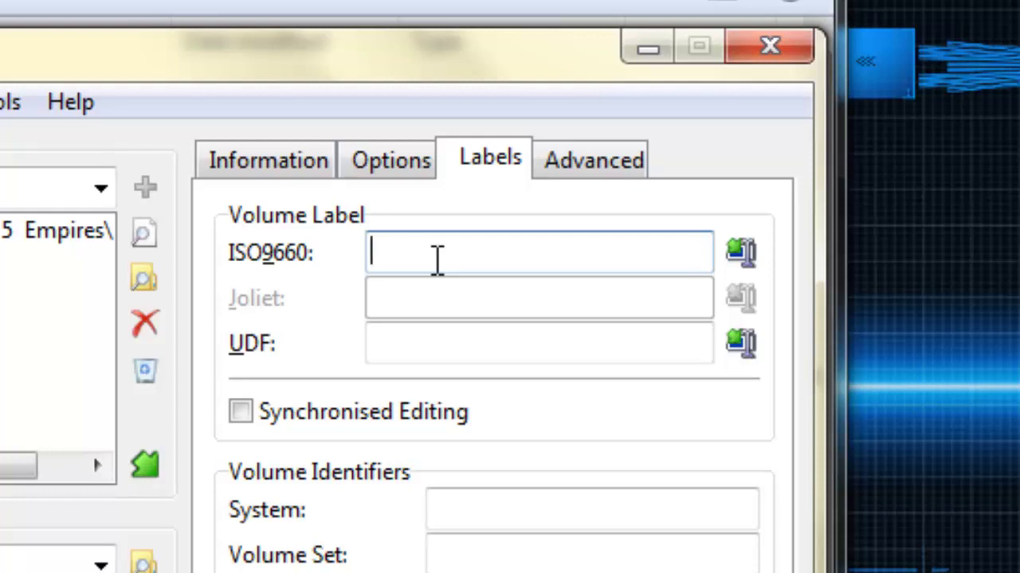
type("DW5EMPIRES")
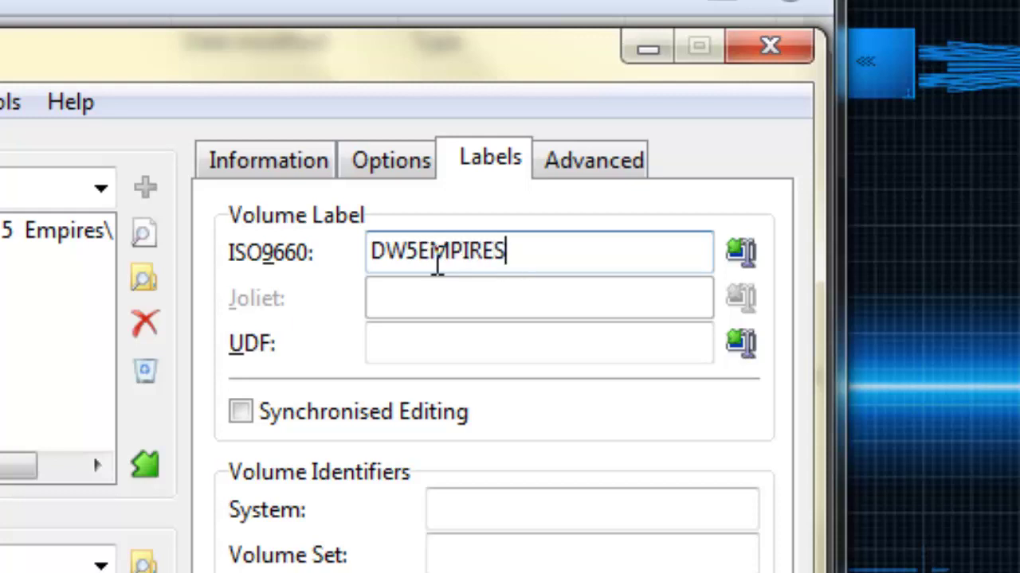
Step: Enter DW5EMPIRES as the UDF volume label, correcting a mistyped start
left_click(433, 342)
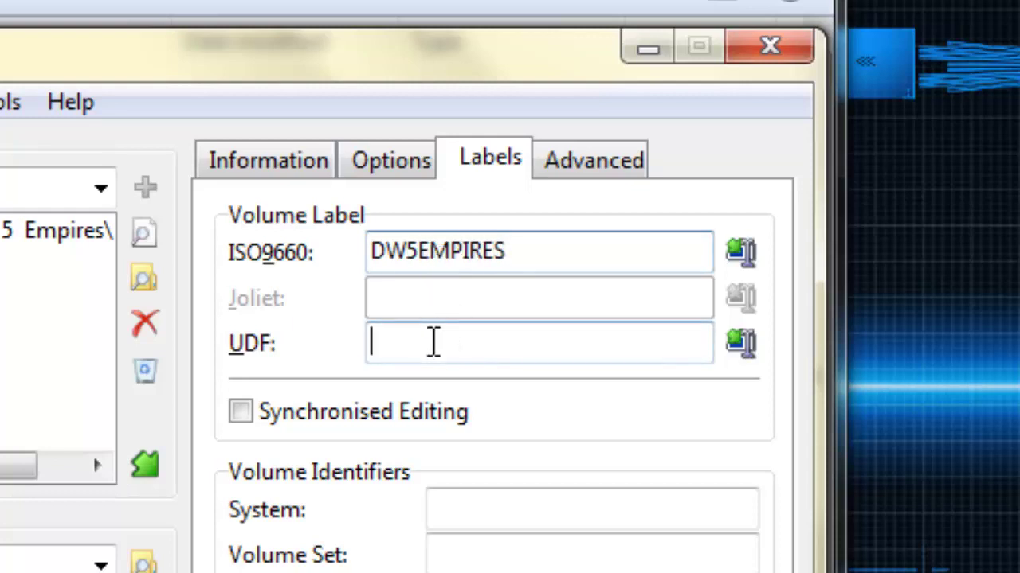
type("dw")
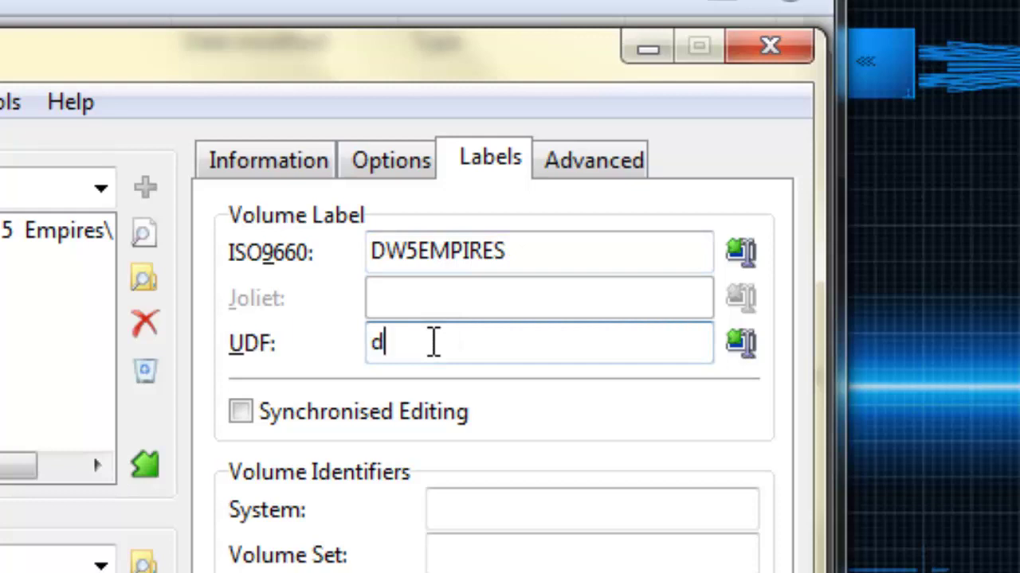
key("BackSpace")
key("BackSpace")
type("DW5EMPIRES")
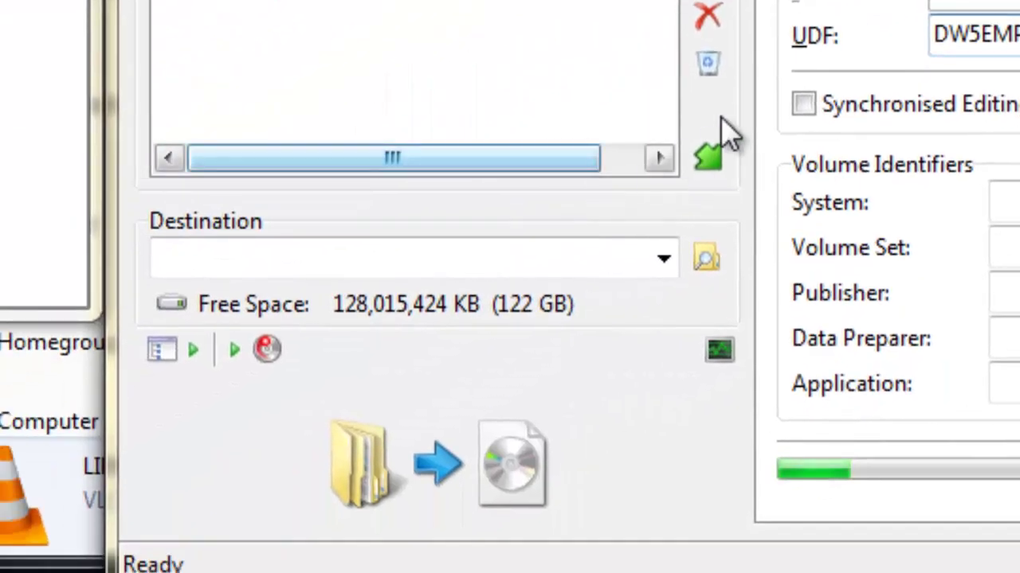
Step: Build the image, saving it as DW5EMPIRES in Desktop > Dynasty Warriors 5 Empires
left_click(416, 458)
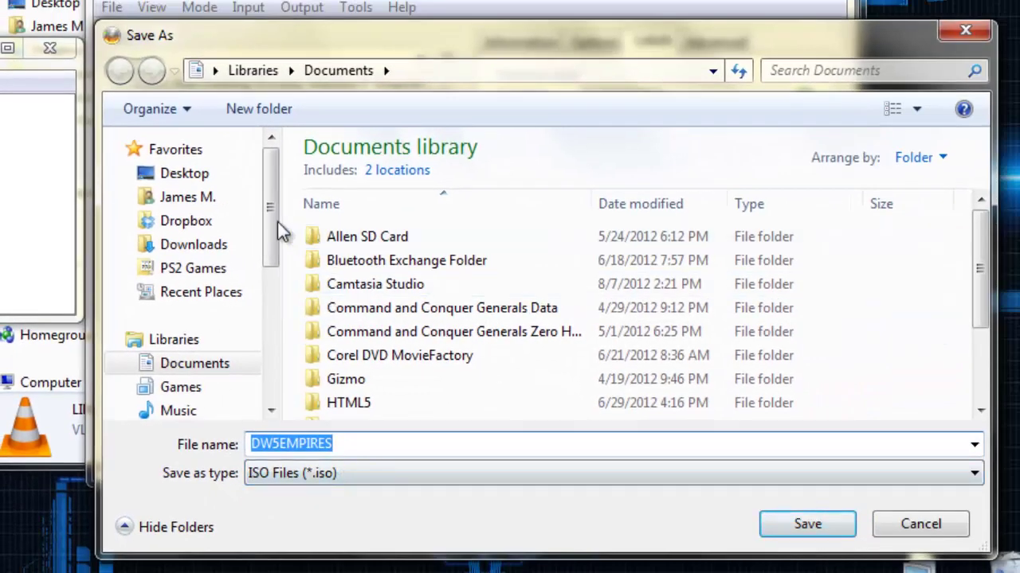
left_click(215, 177)
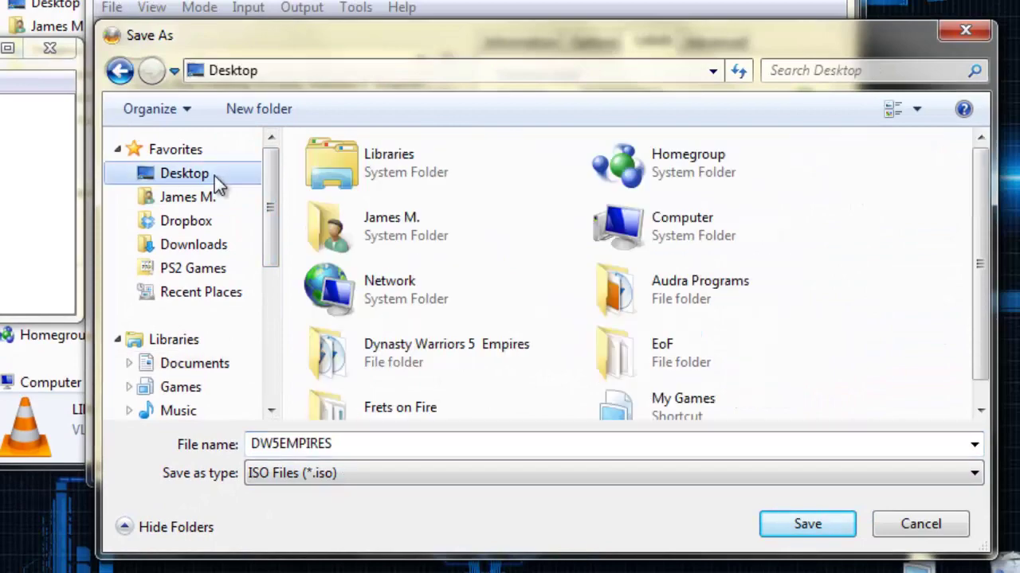
double_click(464, 334)
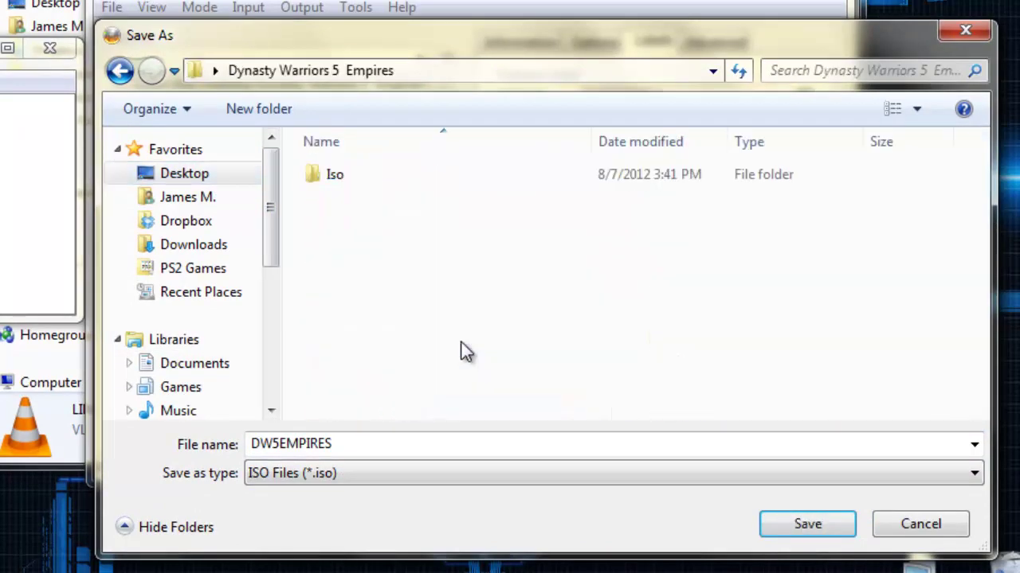
left_click(818, 526)
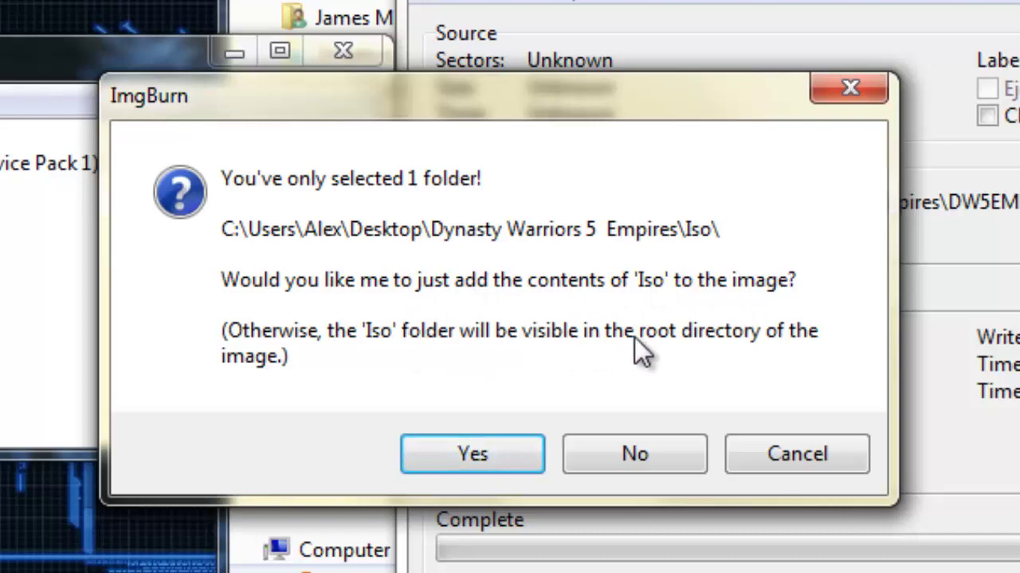
Step: Add only the Iso folder's contents and accept the summary to write DW5EMPIRES.ISO
left_click(494, 452)
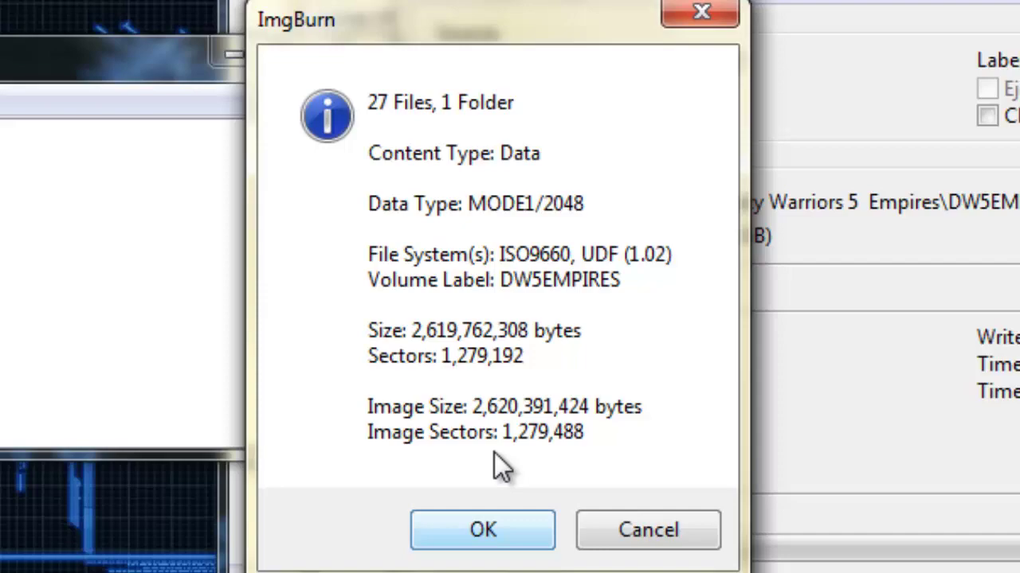
key("Return")
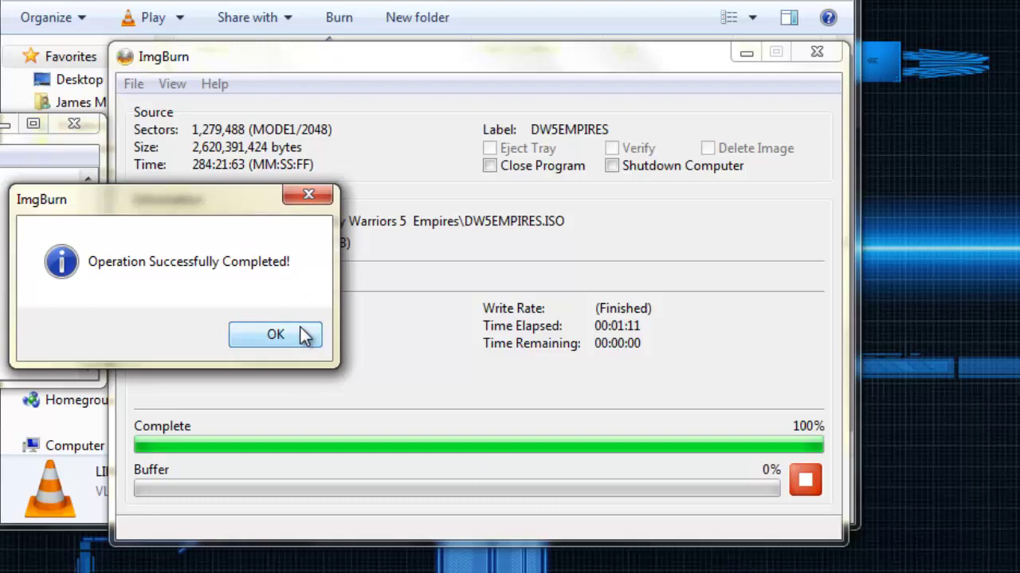
Step: Dismiss the completion notice, minimize ImgBurn, and open DW5EMPIRES.ISO with WinRAR archiver
left_click(302, 332)
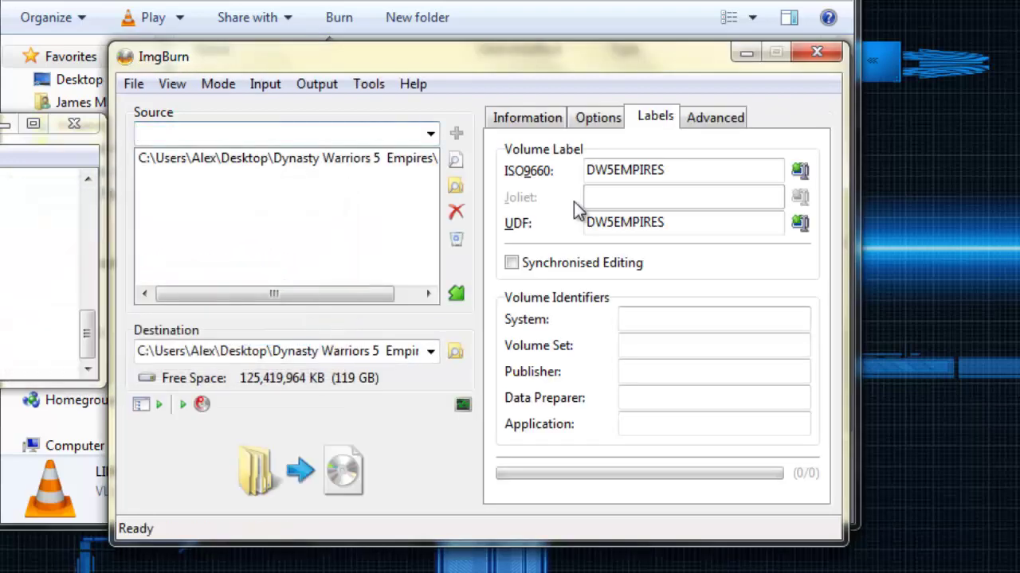
left_click(745, 54)
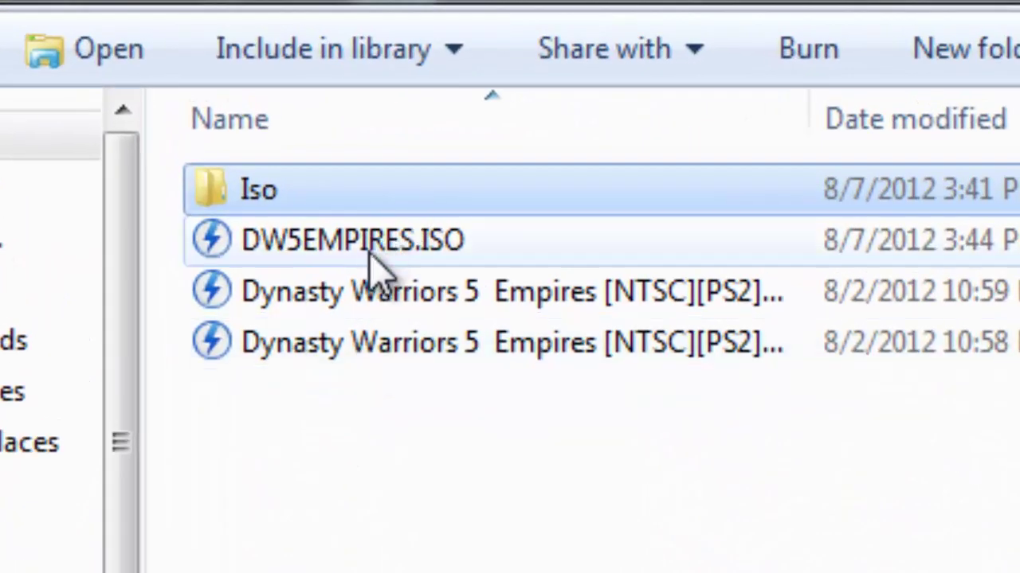
left_click(369, 253)
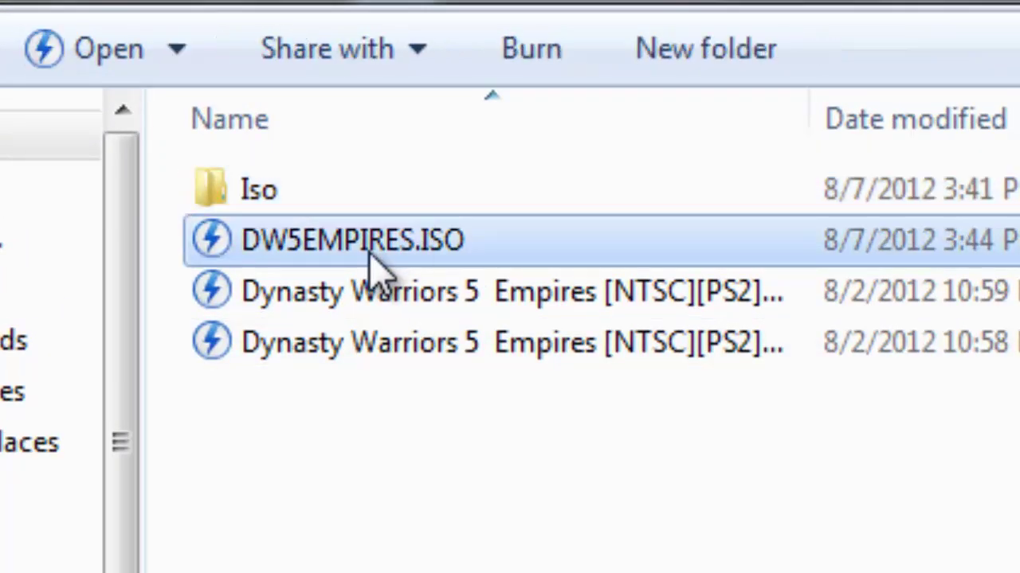
right_click(371, 259)
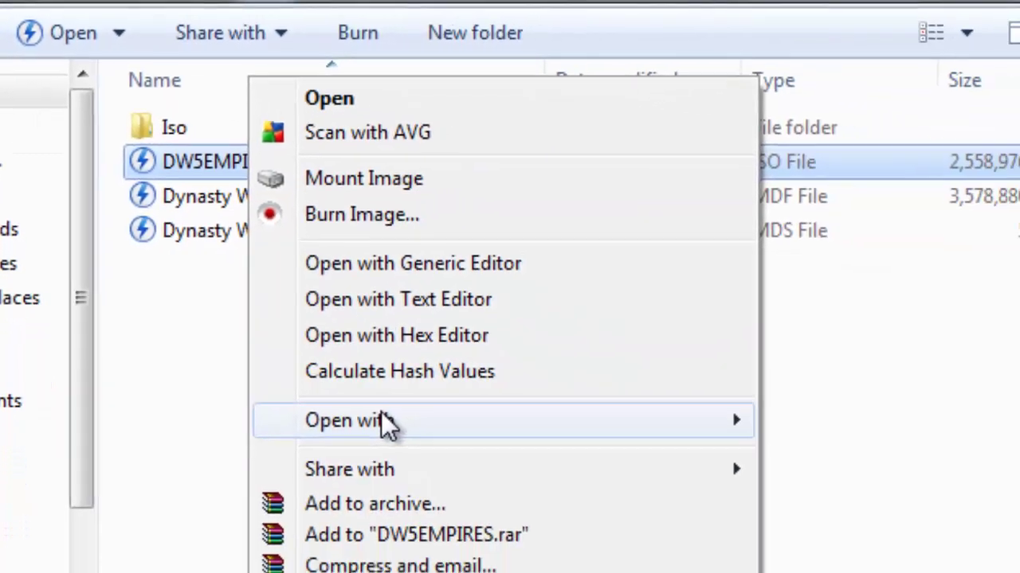
mouse_move(564, 548)
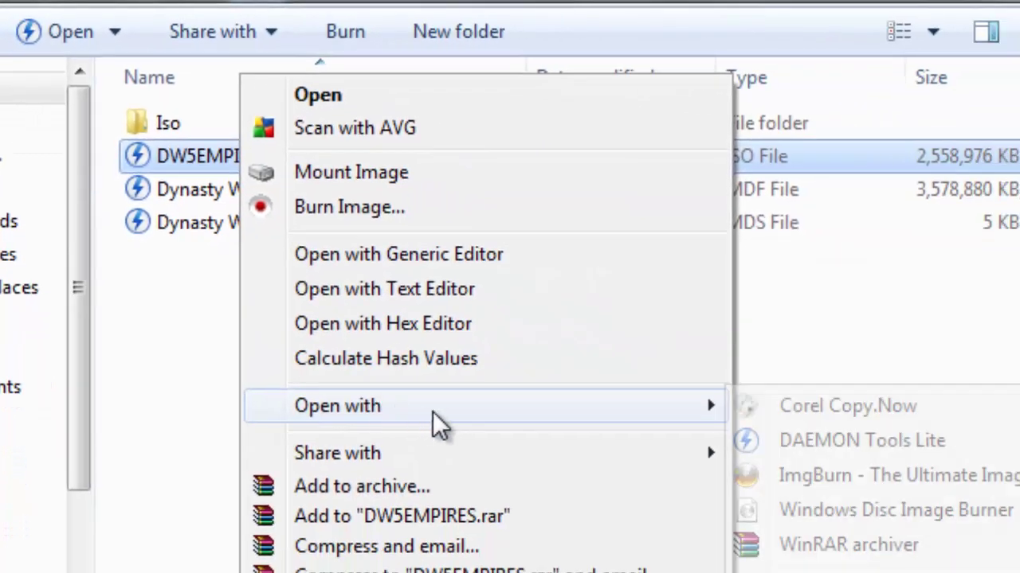
left_click(826, 547)
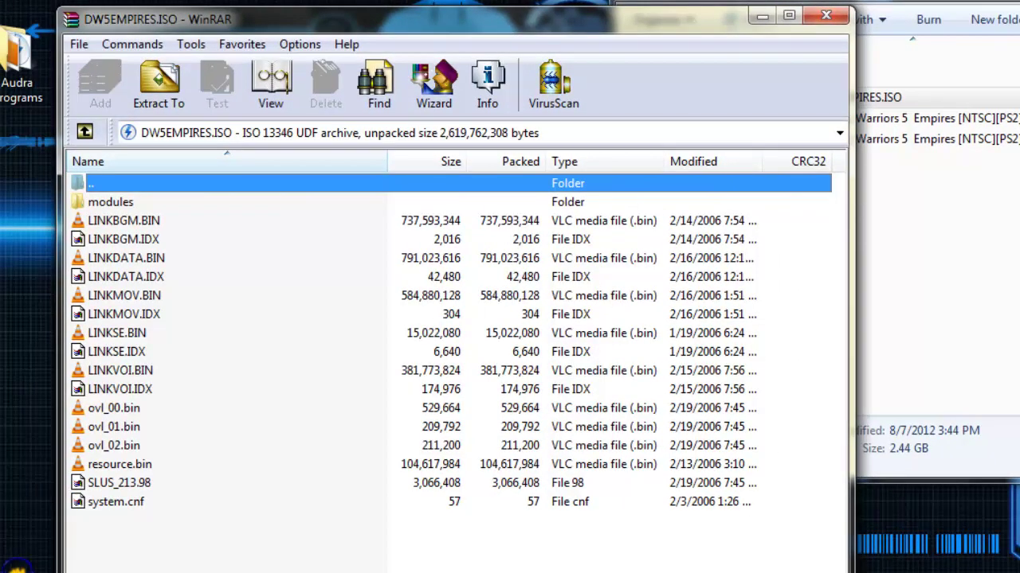
Step: Close the DW5EMPIRES.ISO archive in WinRAR after checking its files, returning to the game folder
left_click(876, 97)
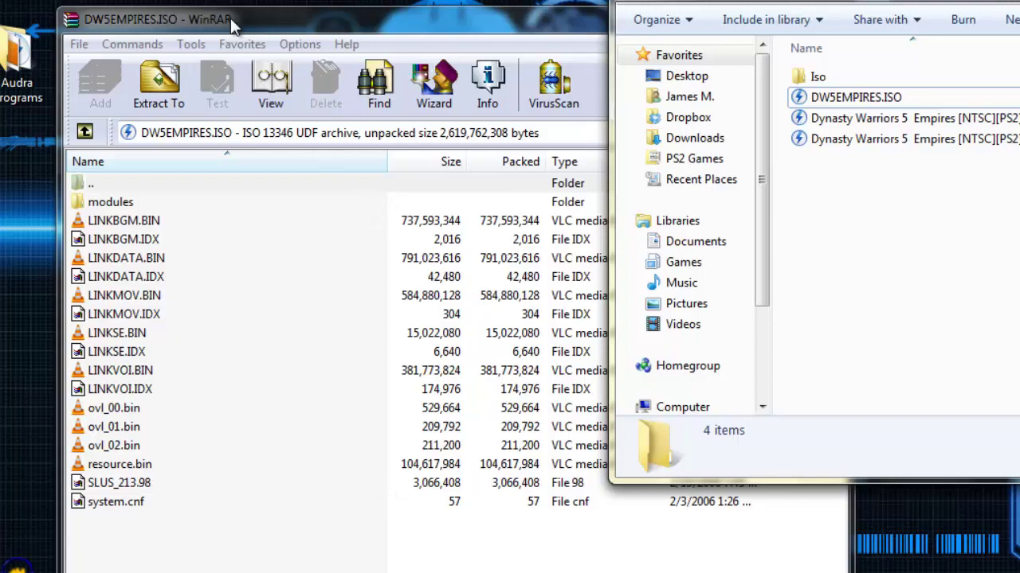
left_click(260, 24)
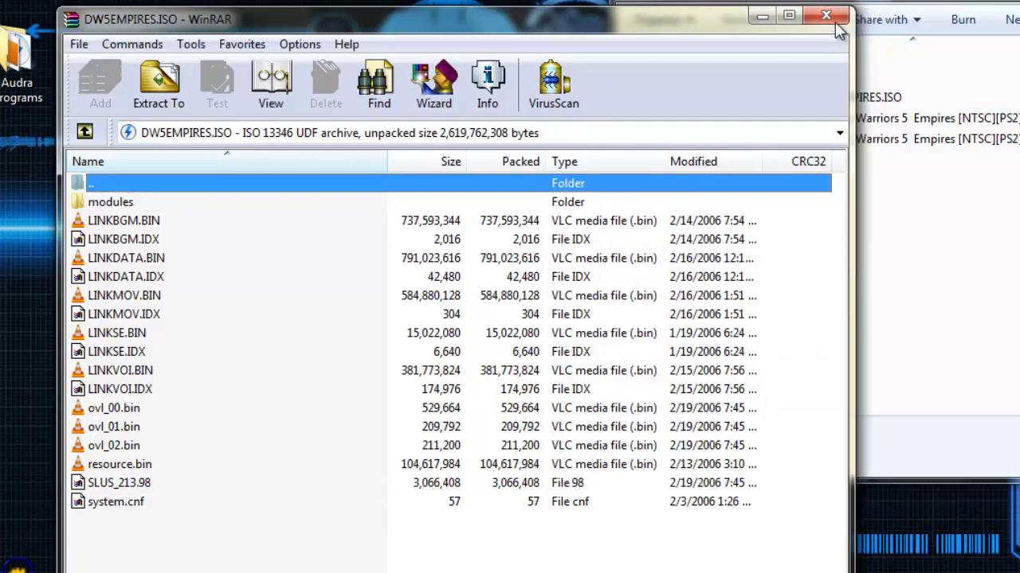
left_click(826, 16)
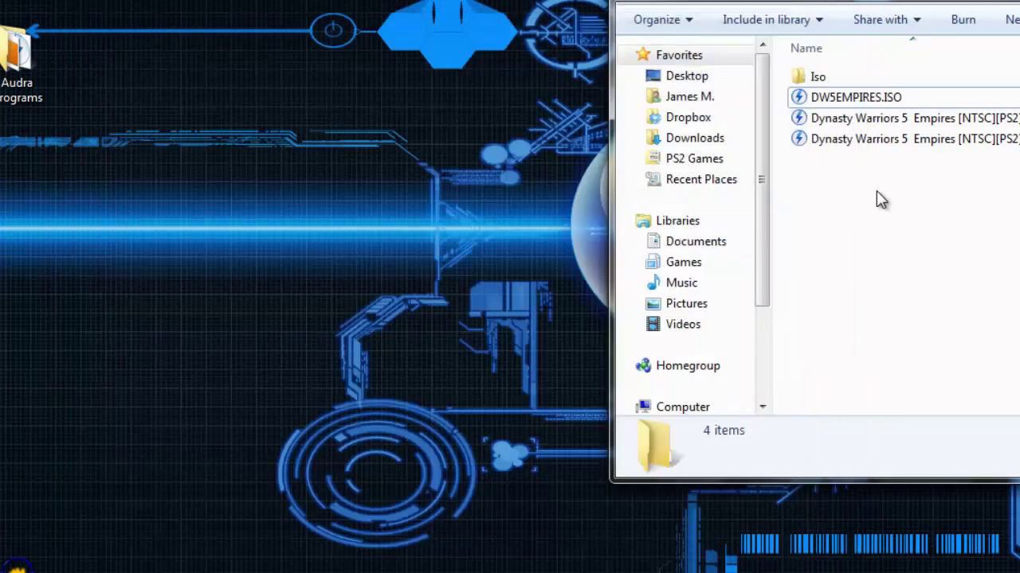